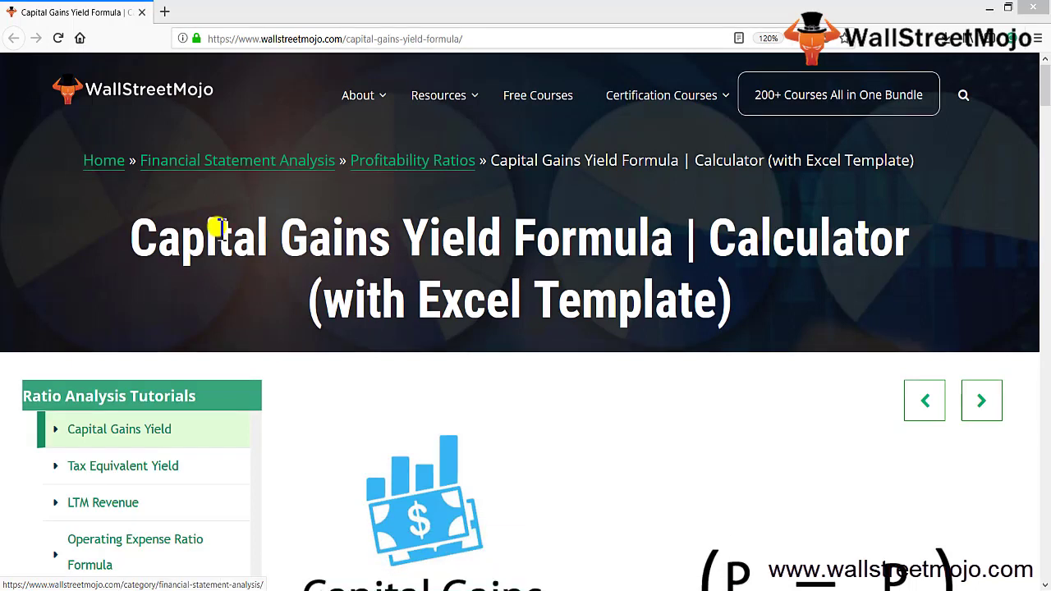
Highlight the article title "Capital Gains Yield Formula" and view the formula section below it
left_click_drag(134, 238, 659, 235)
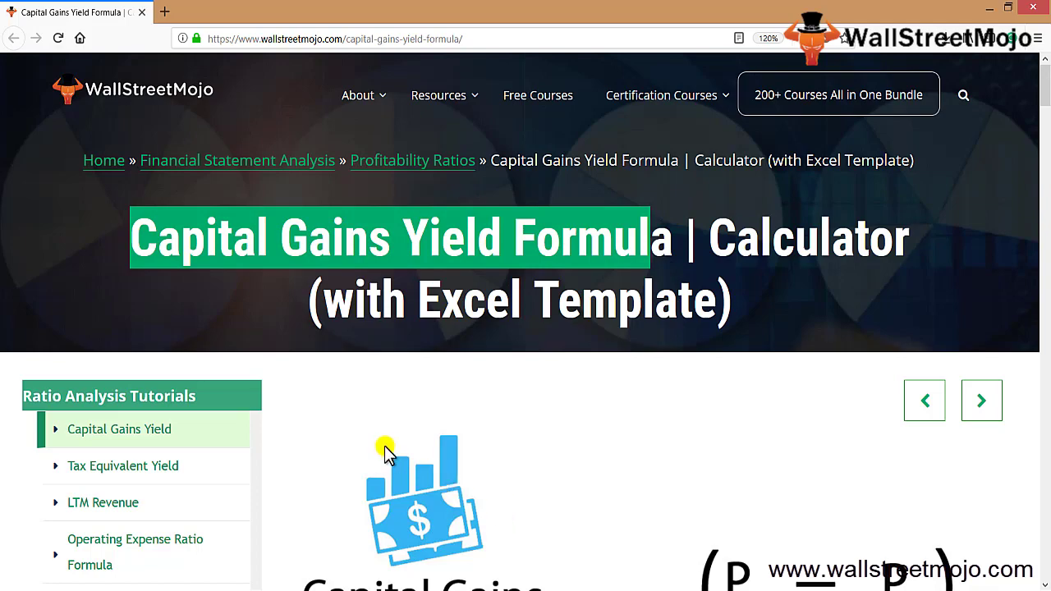
scroll(364, 433, "down", 3)
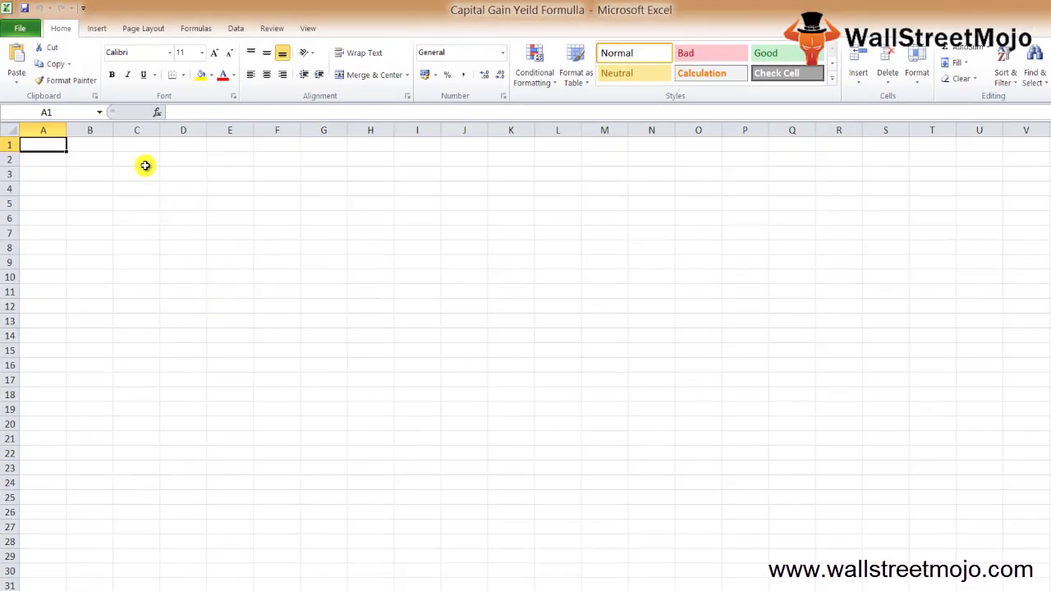
Switch to the blank Excel workbook and enter the title "Capital Gain yeild formulla" in cell B2
left_click(94, 166)
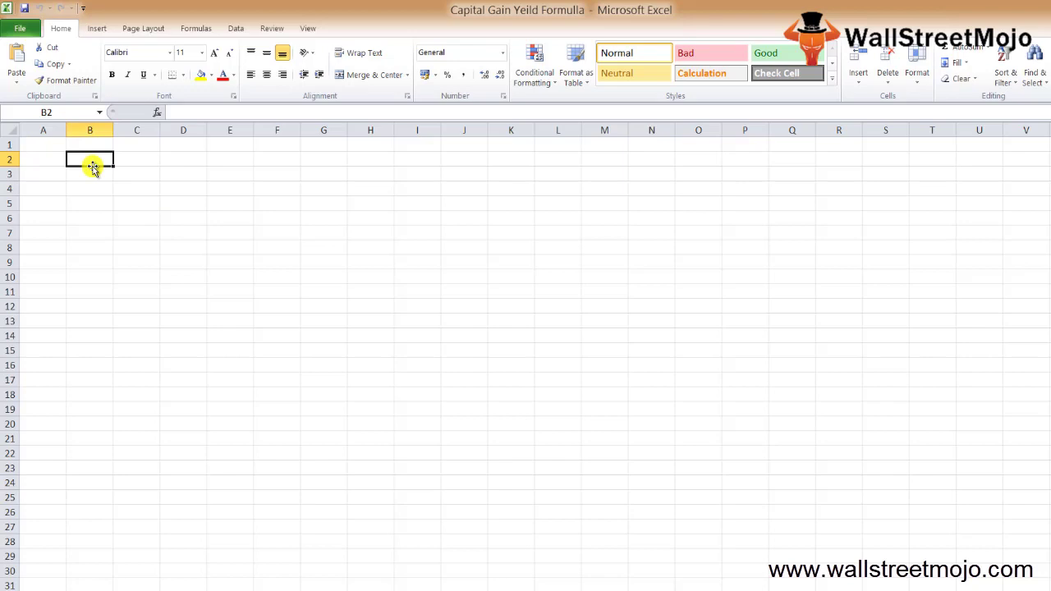
type("Ca")
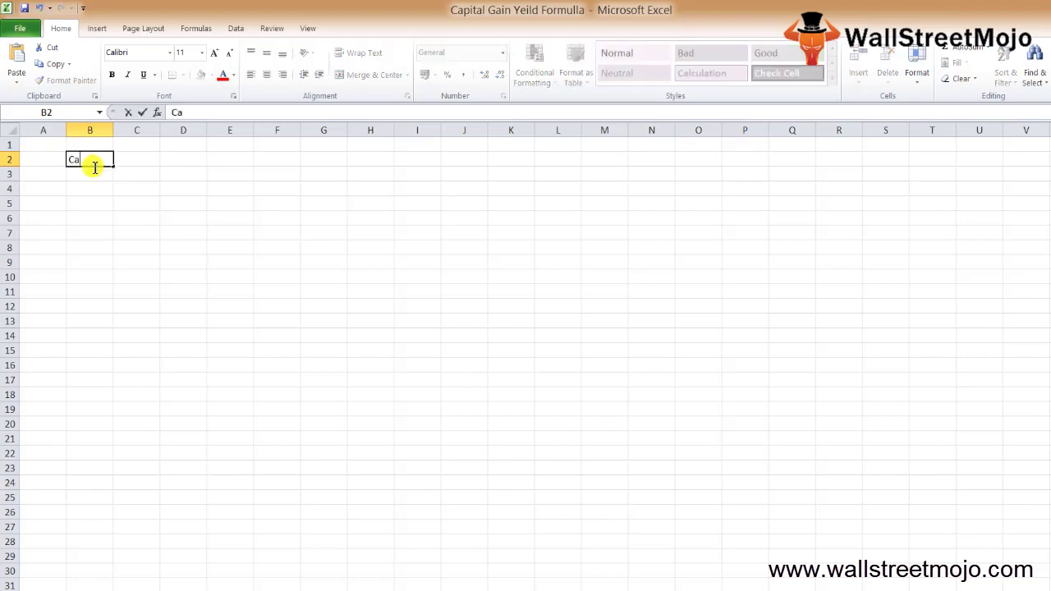
type("pital Gain yeild fo")
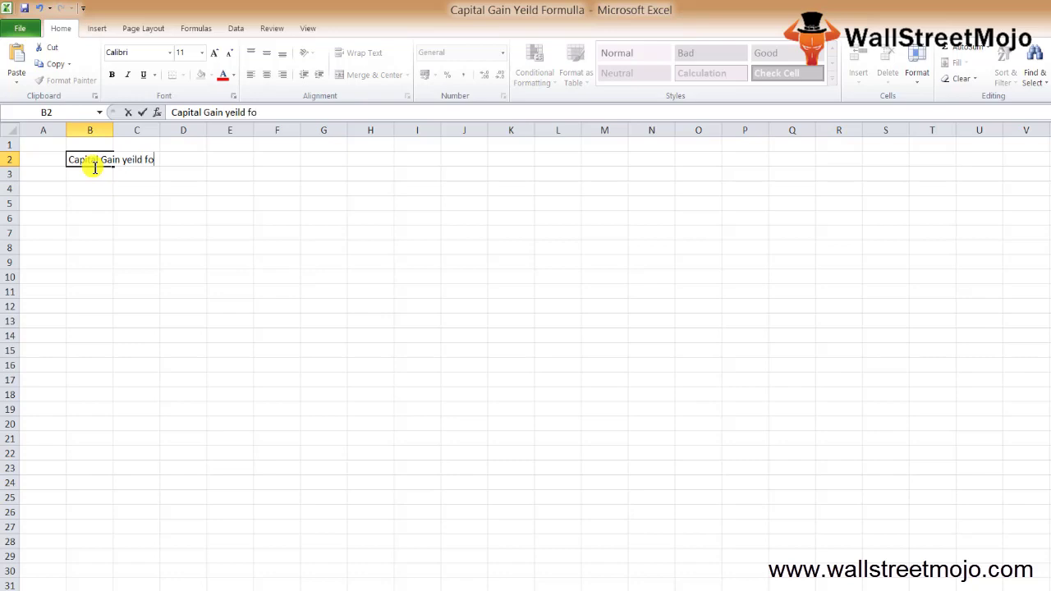
type("rmulla")
key("Return")
key("Return")
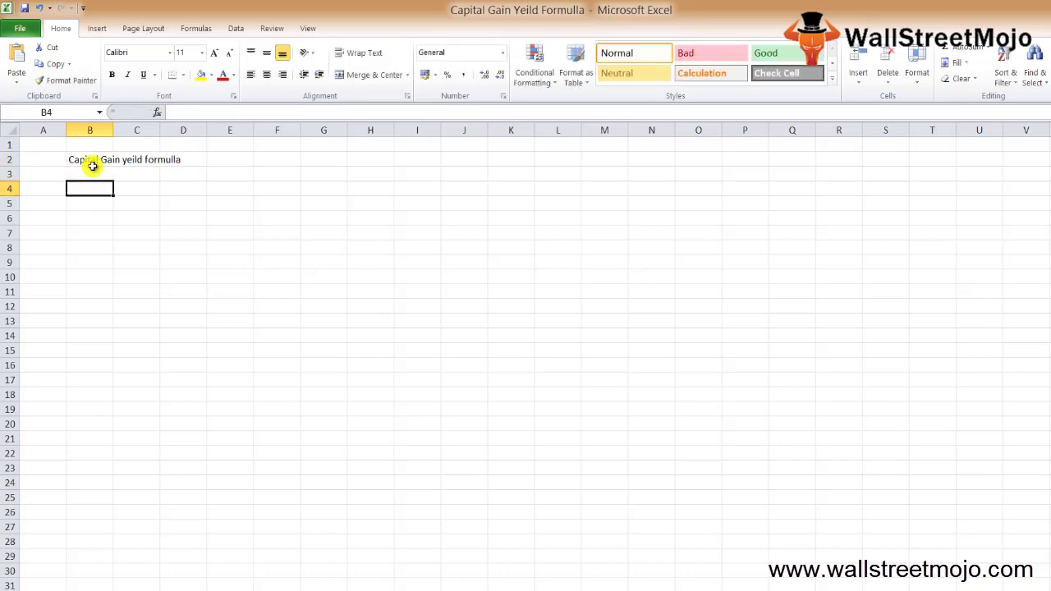
Enter the label "Return" in cell B4
type("Retunr")
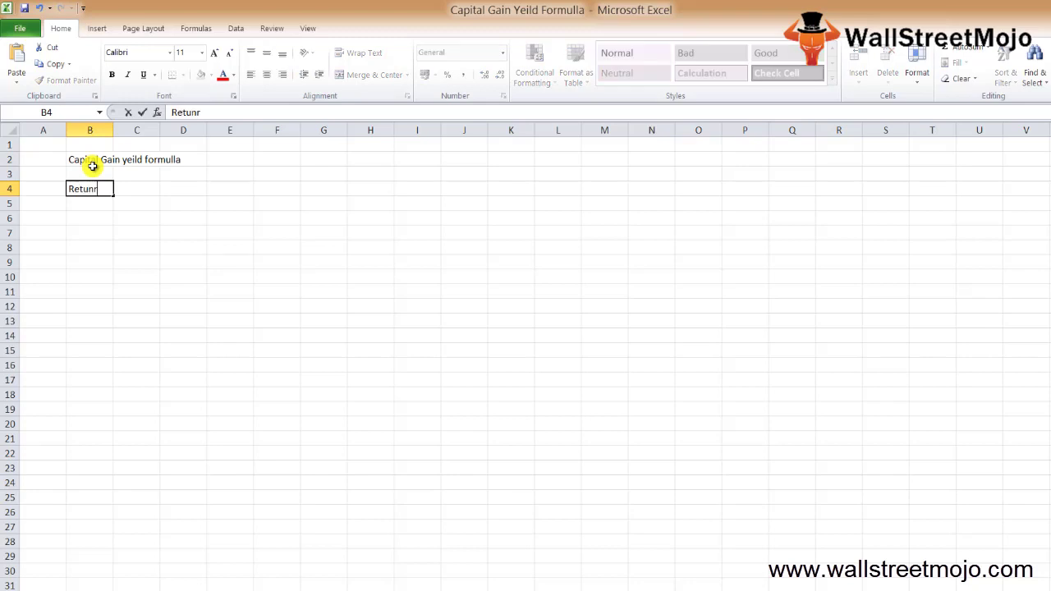
key("BackSpace")
key("BackSpace")
key("BackSpace")
type("urn")
key("Return")
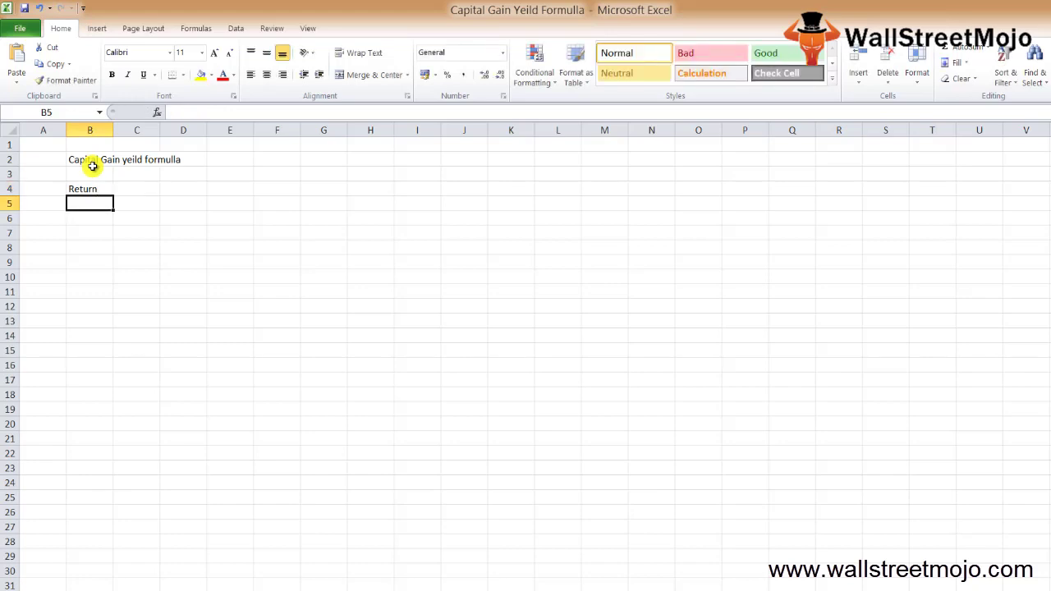
Write out the CGY formula as text, with CGY in B6, (p1-P0) in C6 and P0 in C7
key("Return")
type("C")
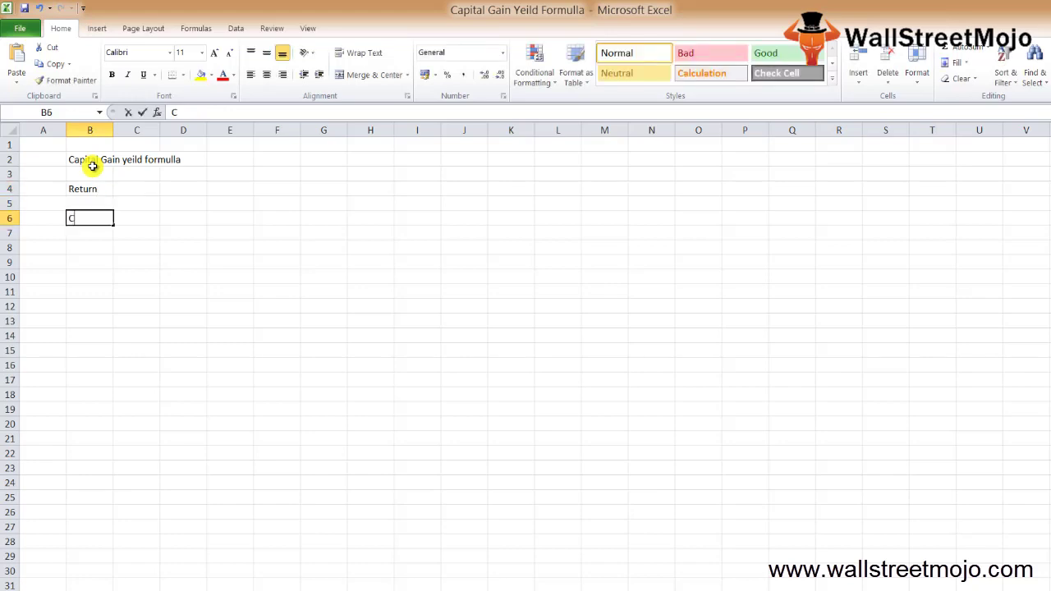
type("GY")
key("Tab")
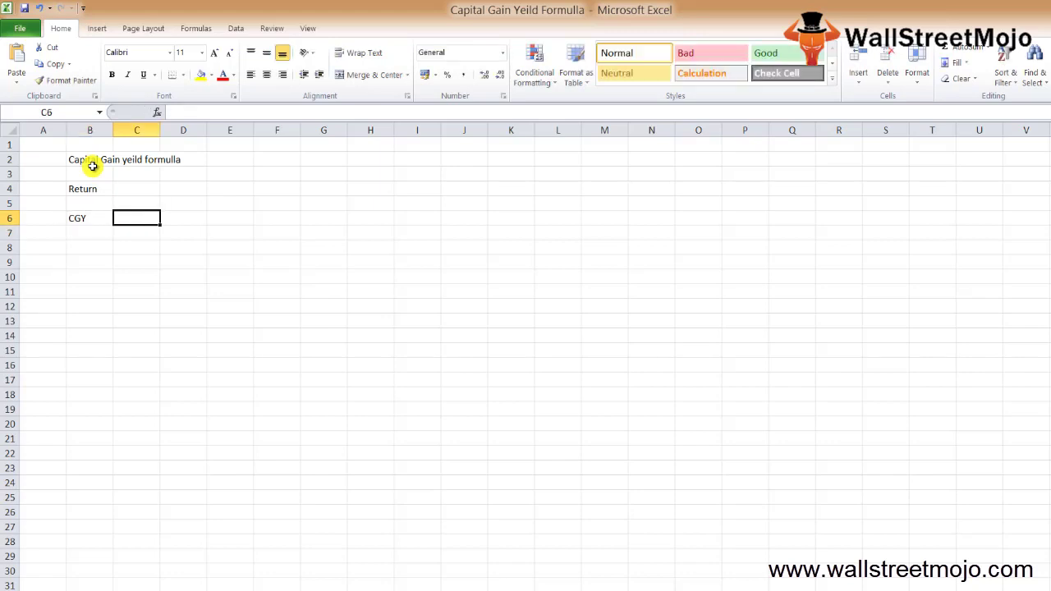
type("(p1-P0)")
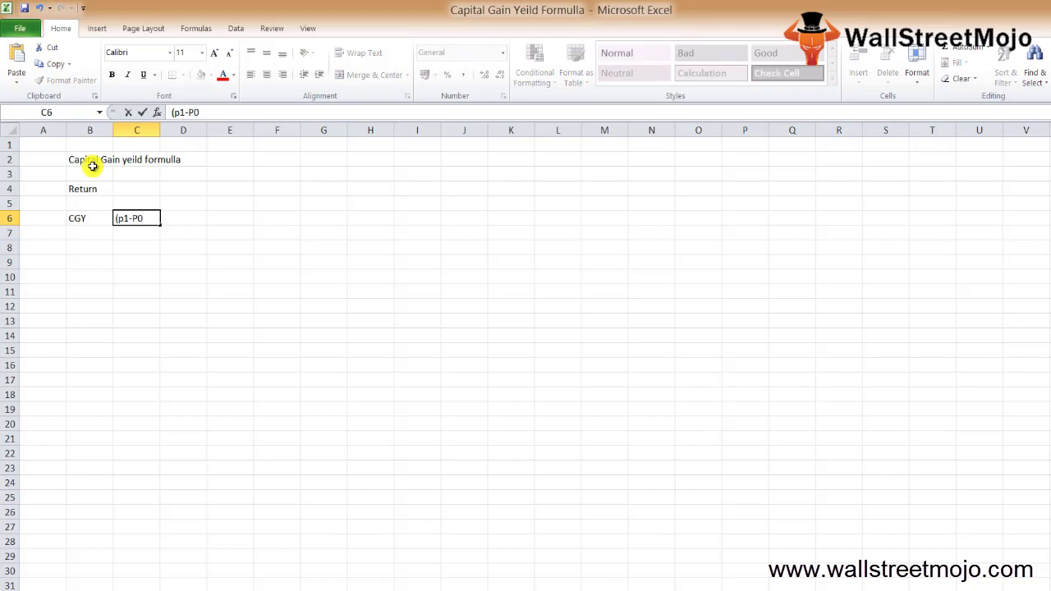
key("Return")
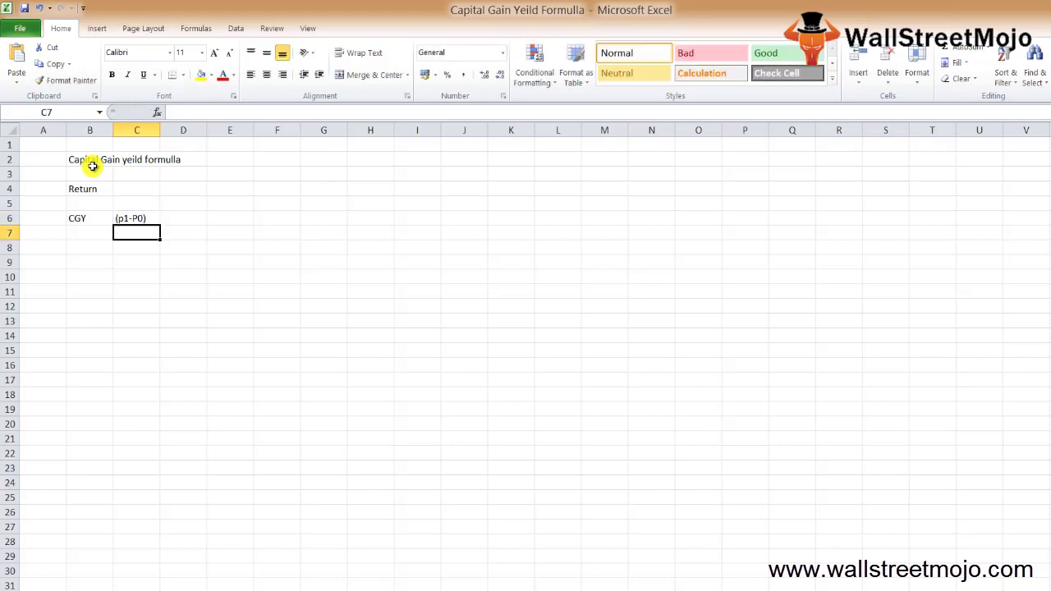
type("P0")
key("Return")
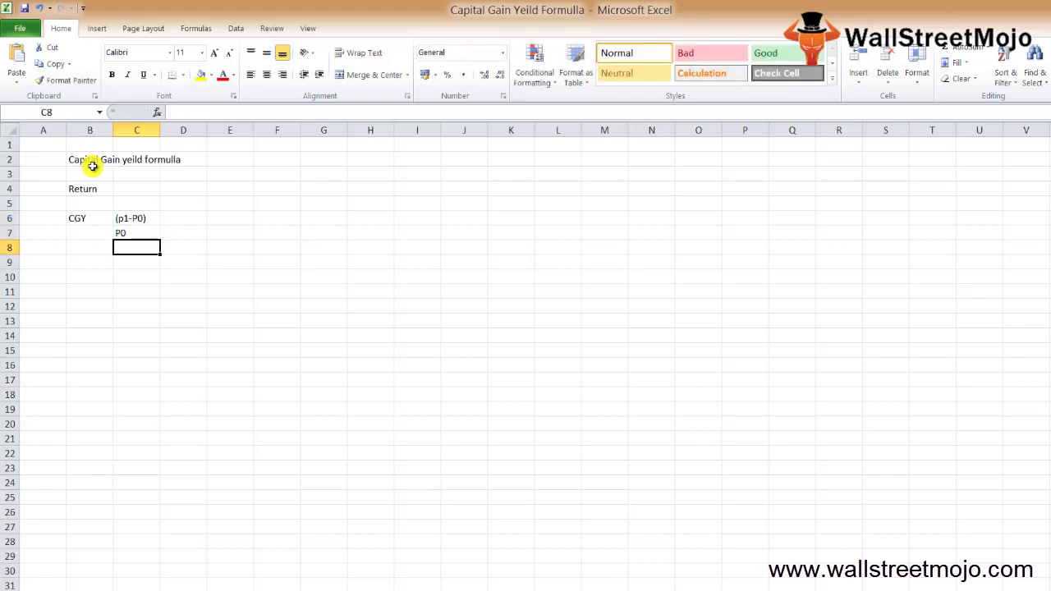
key("Up")
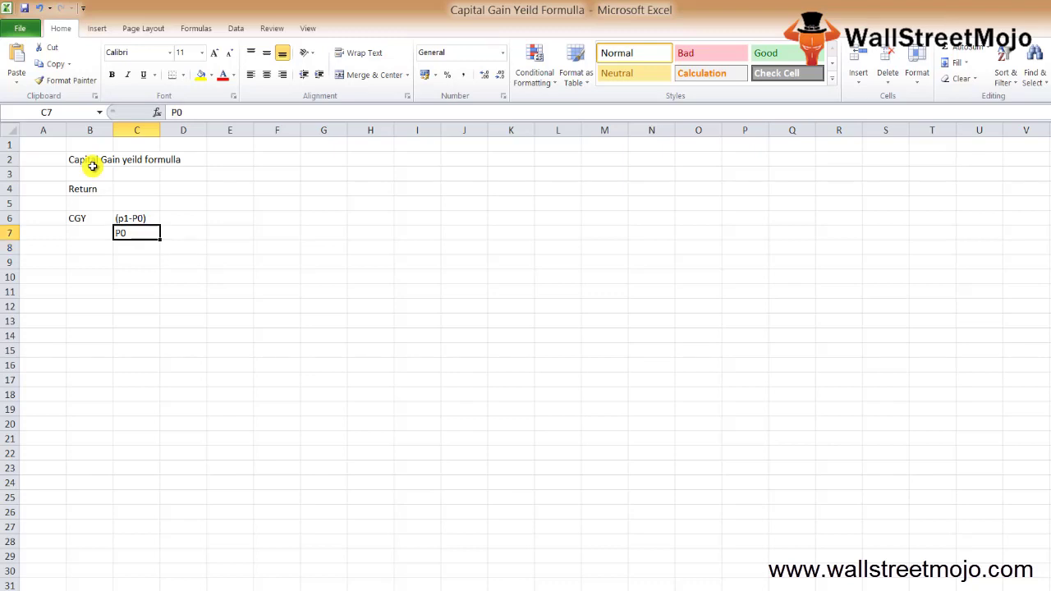
key("Up")
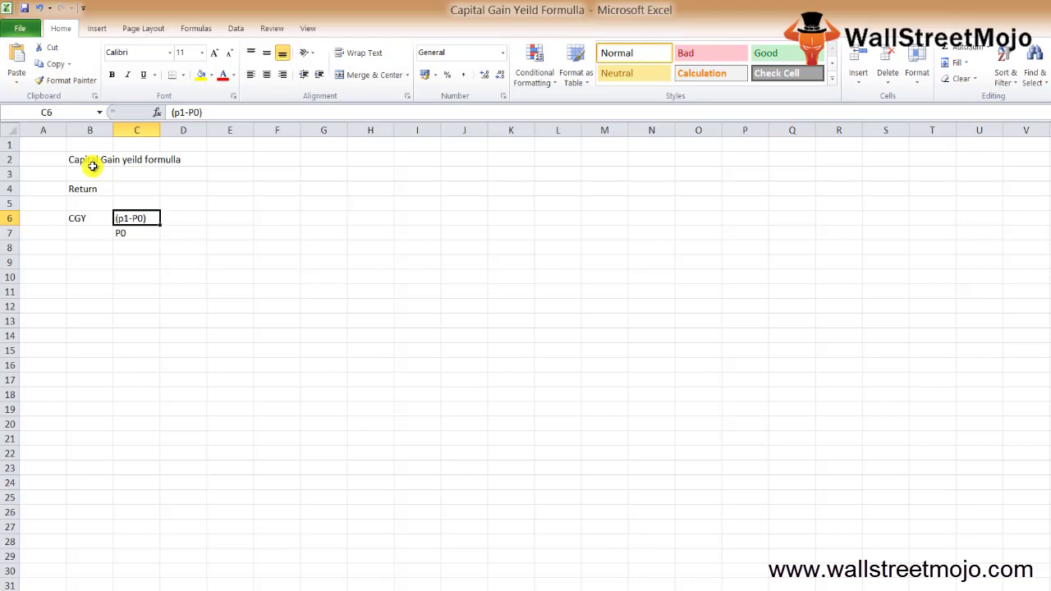
key("Left")
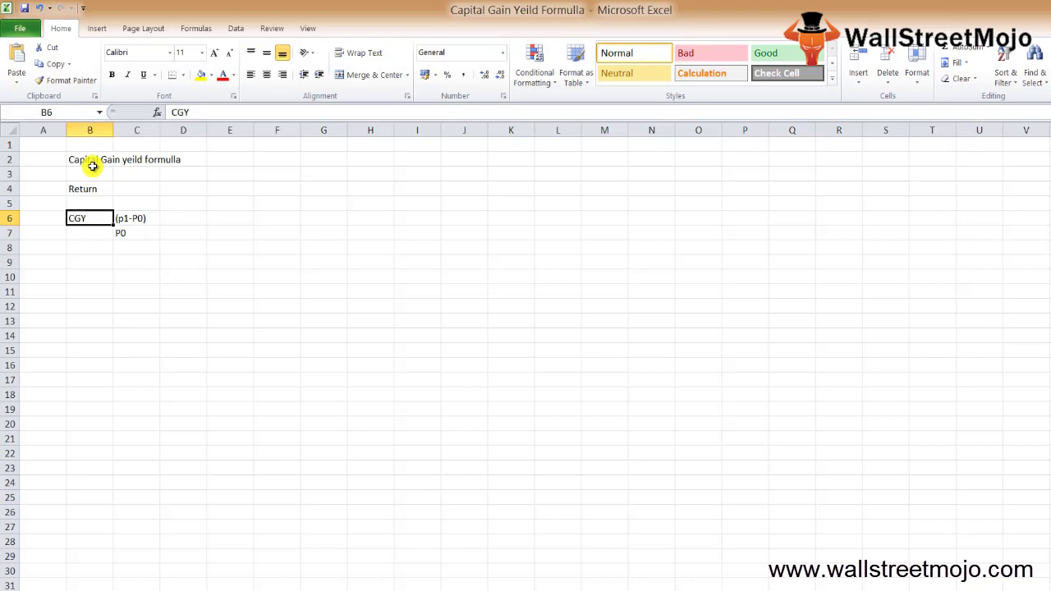
key("Right")
key("Left")
key("Right")
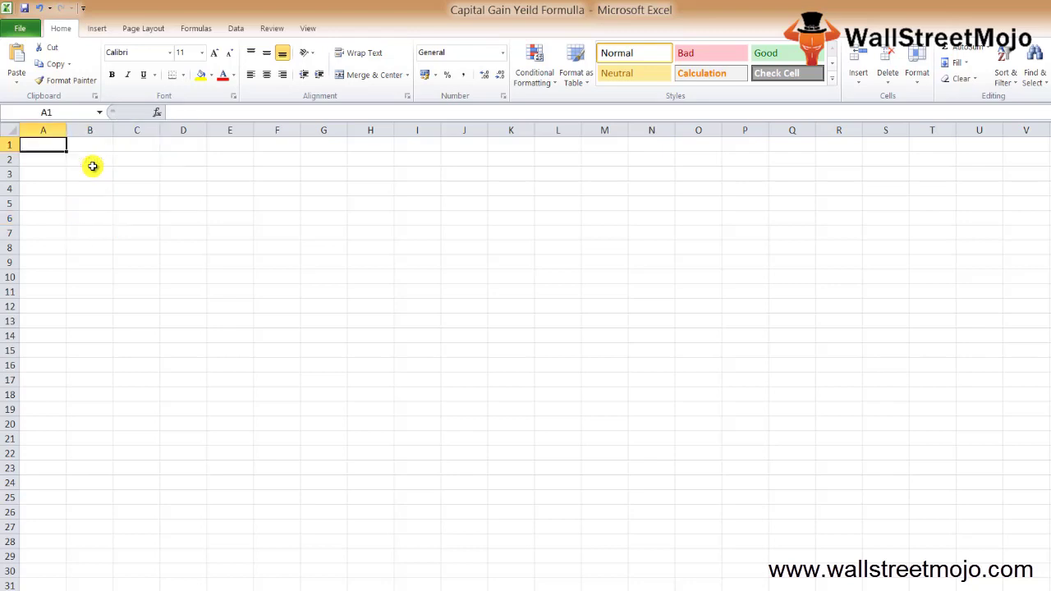
Enter the heading "Capital" in cell B2 of the blank sheet
key("Down")
key("Right")
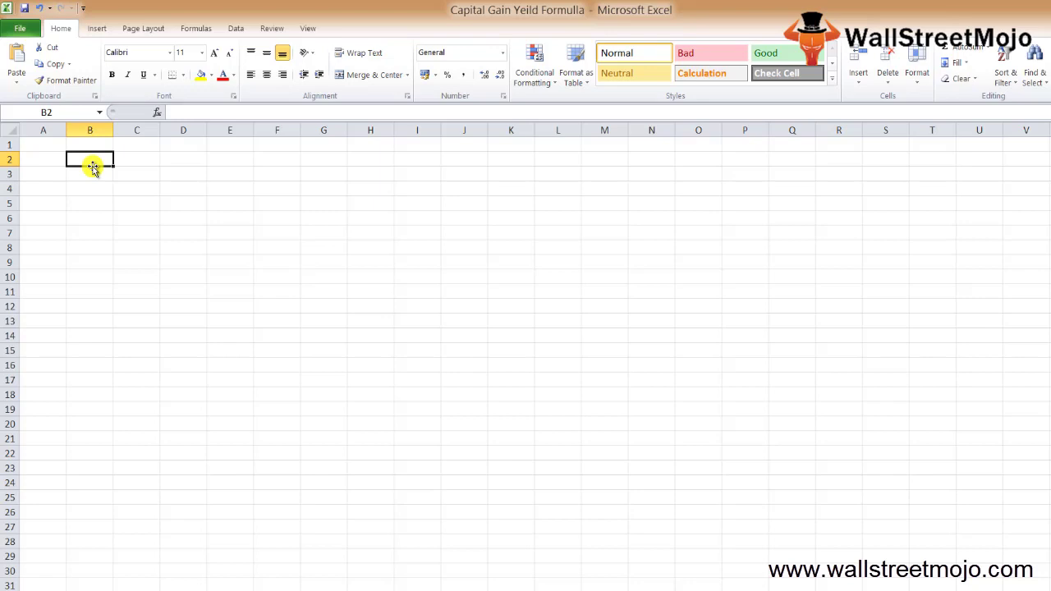
type("Vapit")
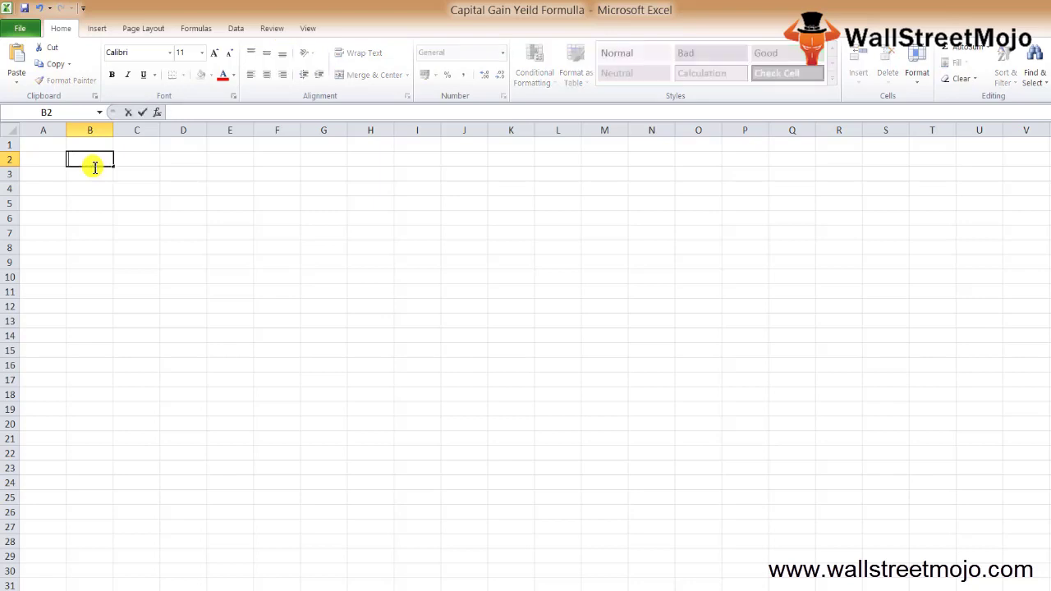
key("BackSpace")
key("BackSpace")
key("BackSpace")
key("BackSpace")
key("BackSpace")
type("Vapit")
type("a;")
key("BackSpace")
key("BackSpace")
key("BackSpace")
key("BackSpace")
key("BackSpace")
key("BackSpace")
type("Capital")
key("Return")
Enter the label "Price" in cell B4 with the value 105 in C4
key("Return")
type("Price")
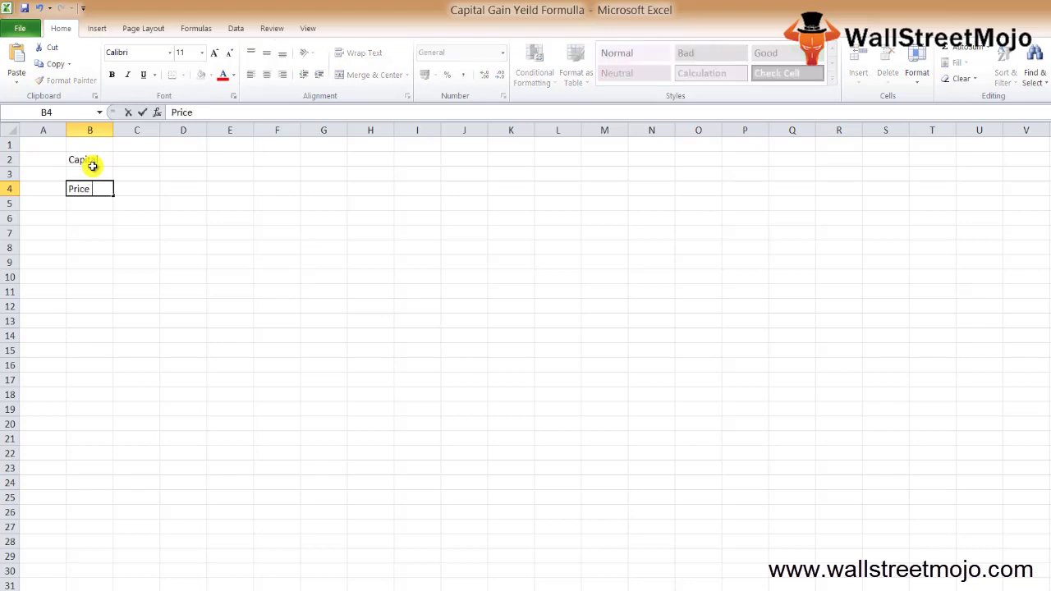
key("Tab")
type("105")
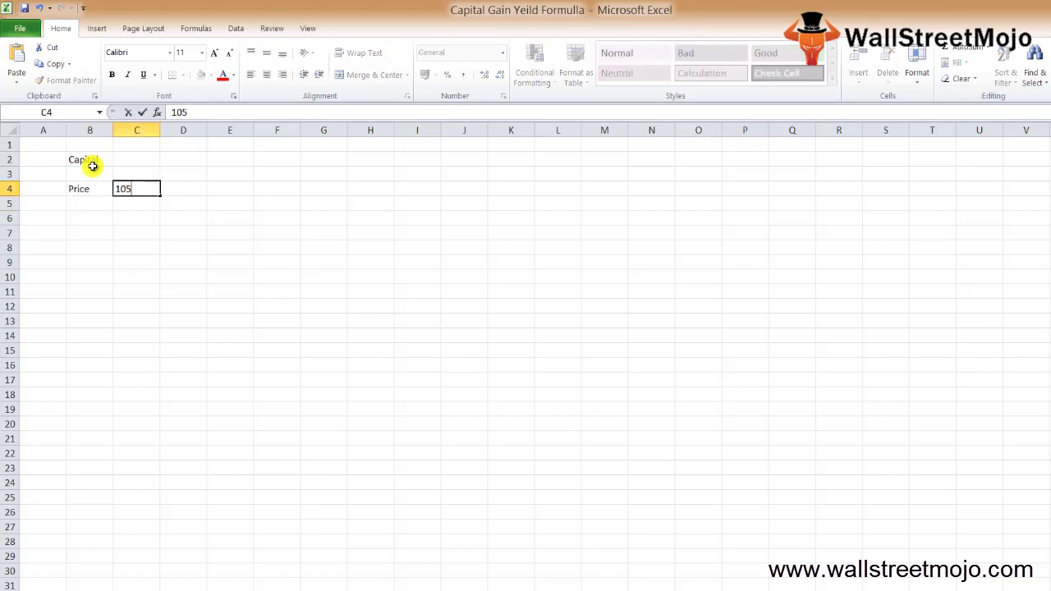
key("Return")
Label cell B5 as P1 and change the label in B4 to P0
key("Left")
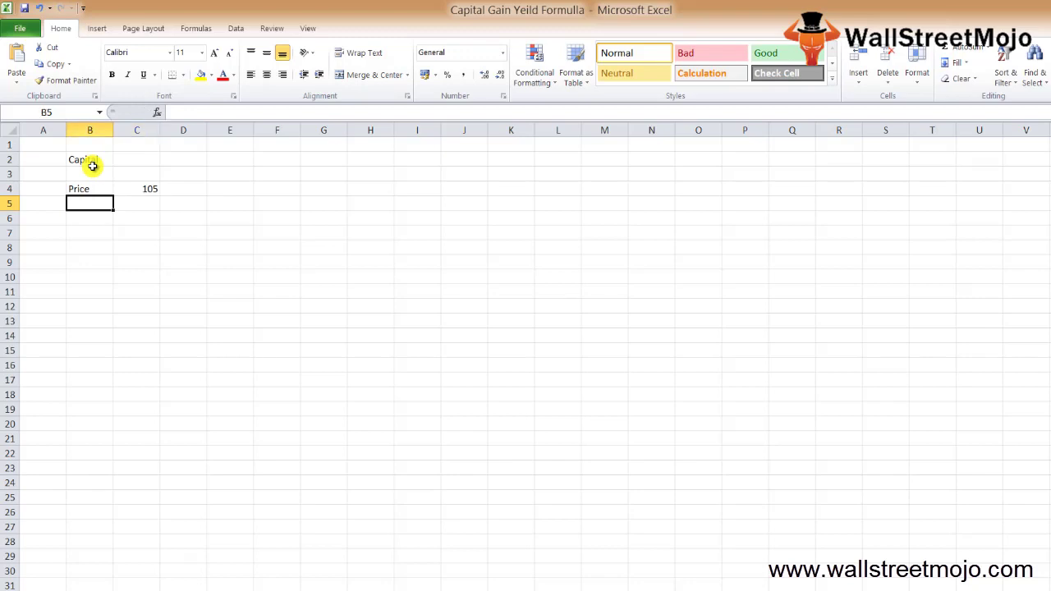
type("P")
key("BackSpace")
type("1")
key("ctrl+Return")
key("Up")
type("P0")
key("Return")
Enter 120 in cell C5 as the P1 price
key("Right")
type("120")
key("Return")
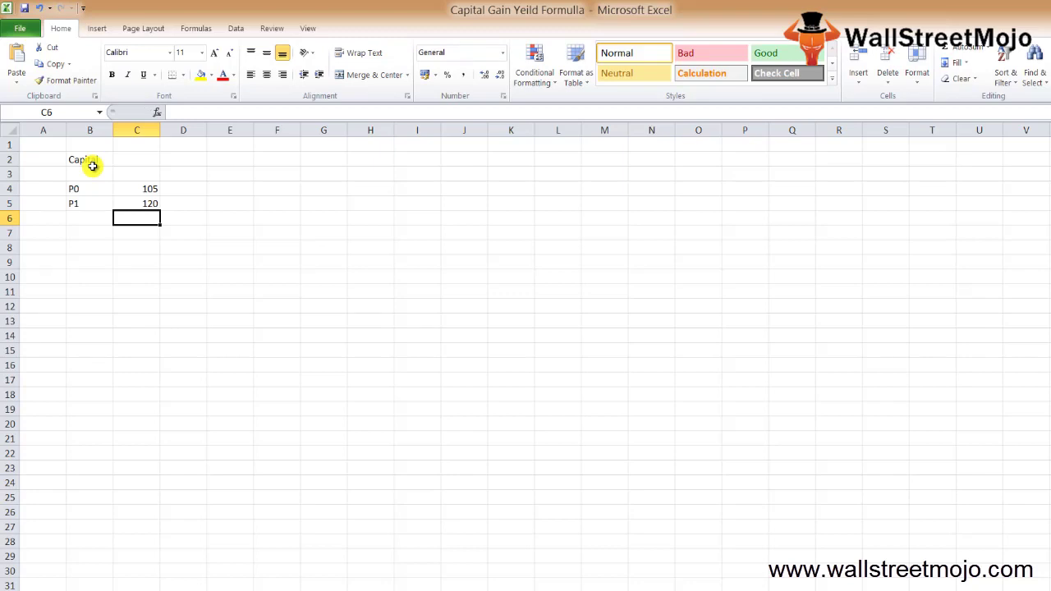
Write out the formula as text, with CGY in C8, P1-P0 in D8 and P0 in D9
key("Down")
key("Down")
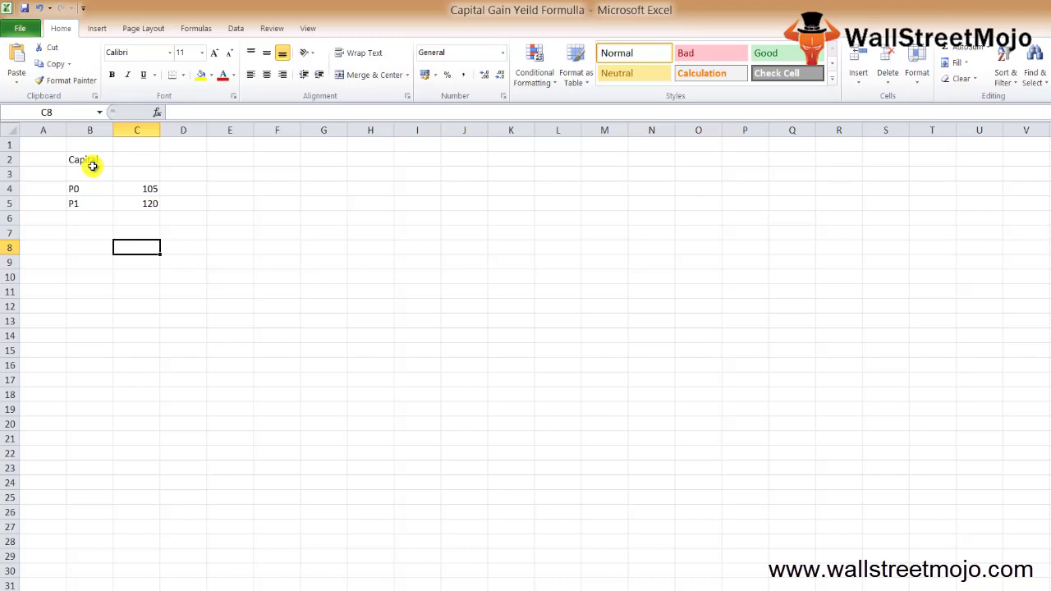
type("CGY")
key("Tab")
type("P1-P0")
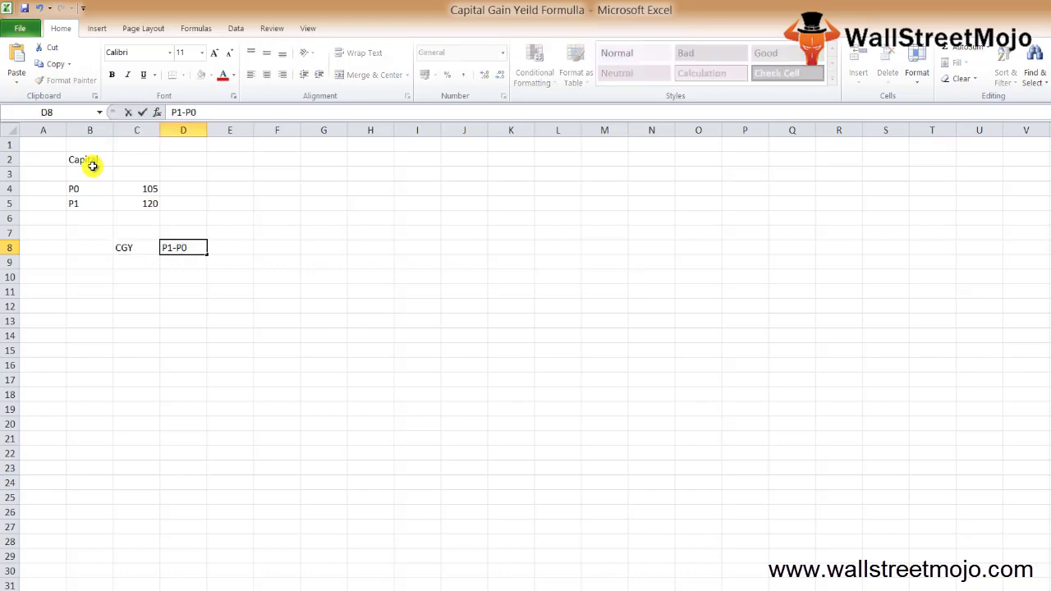
key("Return")
type("P0")
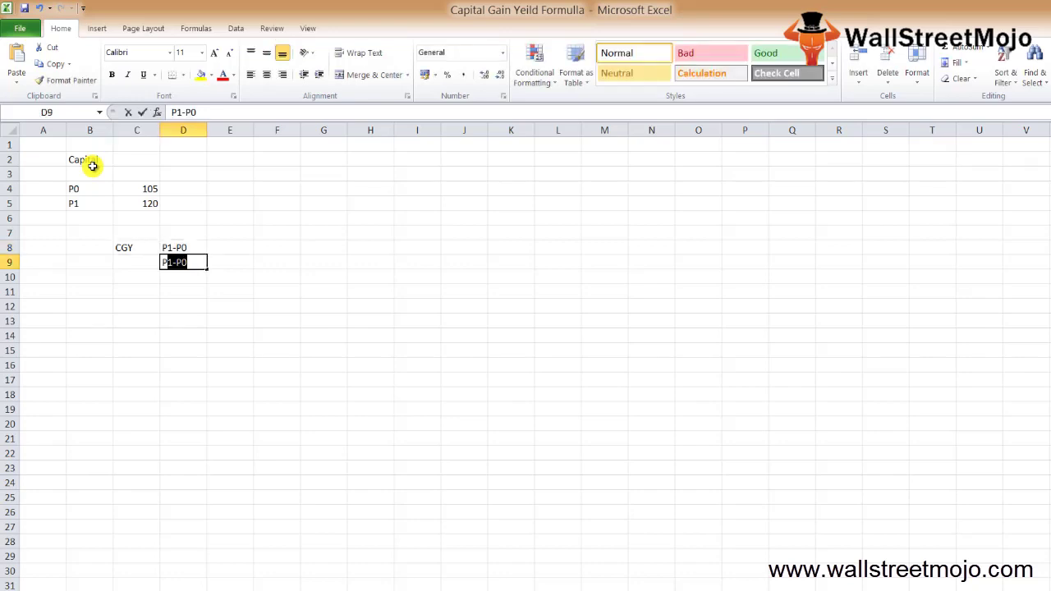
key("Return")
key("Return")
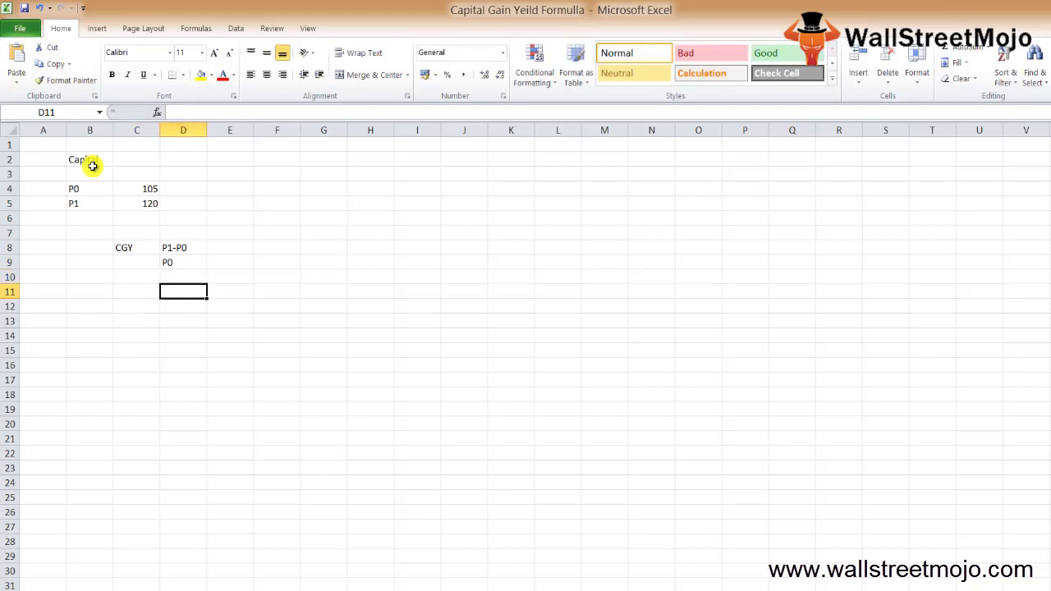
Calculate the price change in cell E8 by subtracting the P0 price in C4 from the P1 price in C5
key("Right")
key("Right")
key("Up")
key("Up")
key("Left")
key("Up")
type("=")
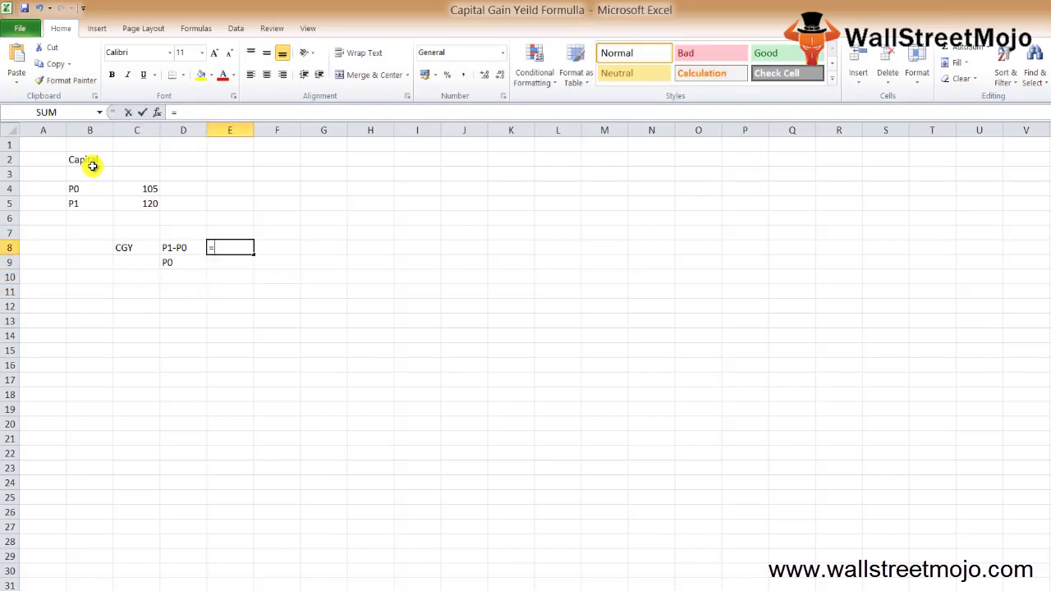
key("Up")
key("Up")
key("Up")
key("Up")
key("Left")
key("Down")
key("Left")
type("-")
key("Up")
key("Up")
key("Up")
key("Left")
key("Left")
key("Up")
key("Return")
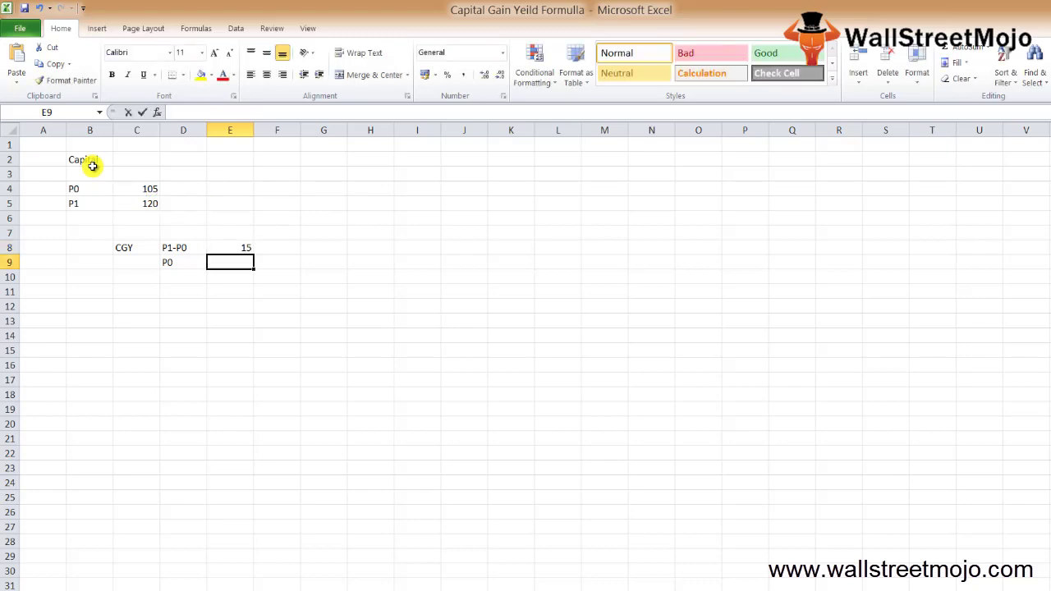
Link cell E9 to the P0 price with the formula =C4
type("=")
key("Up")
key("Up")
key("Up")
key("Up")
key("Left")
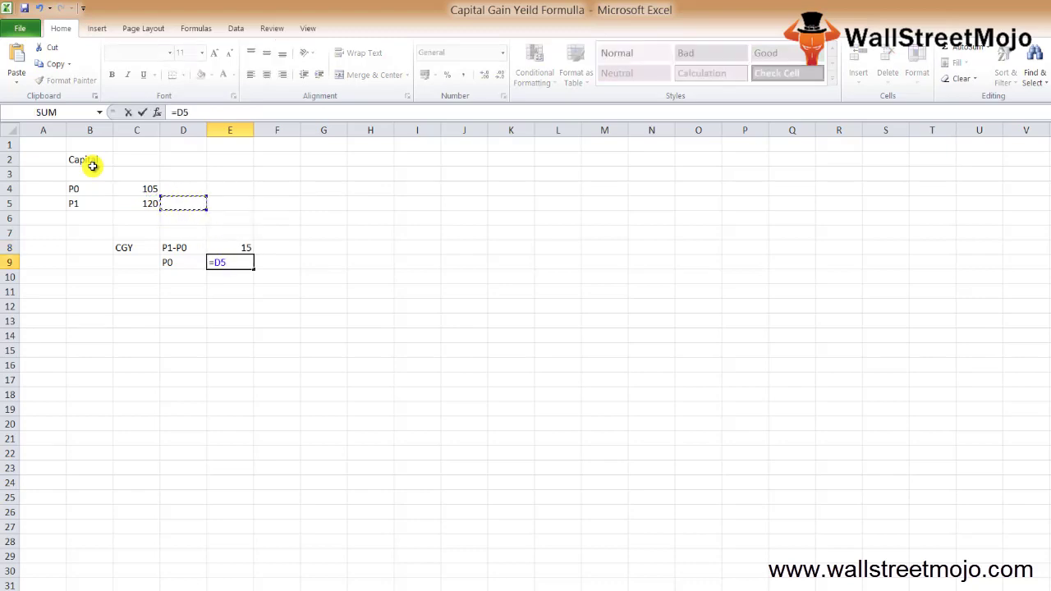
key("Left")
key("Up")
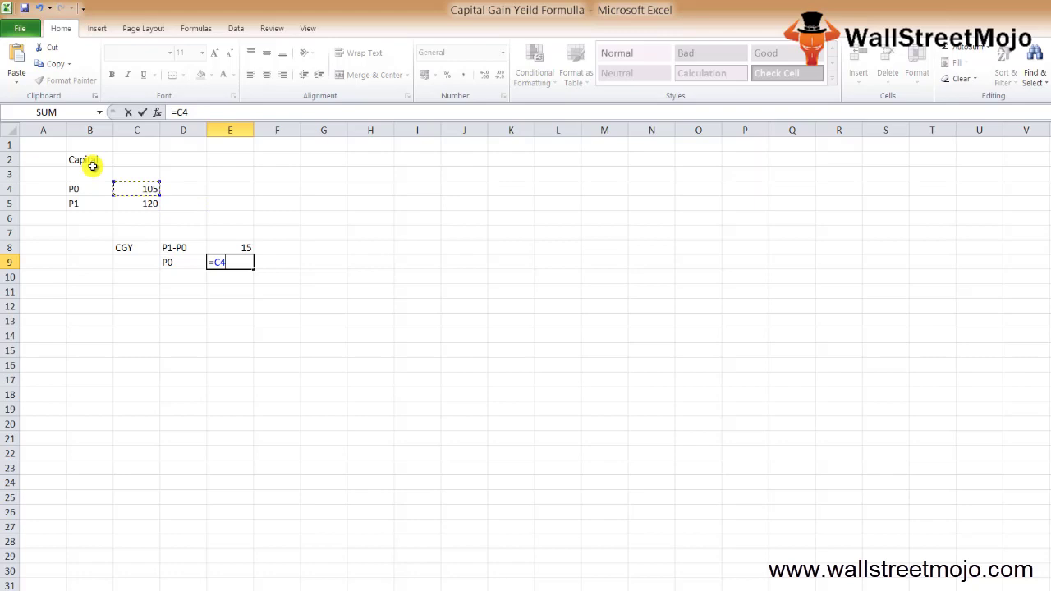
key("Return")
Calculate the capital gains yield in cell F8 with the formula =E8/E9
key("Right")
key("Up")
key("Up")
key("Left")
key("Right")
type("=")
key("Left")
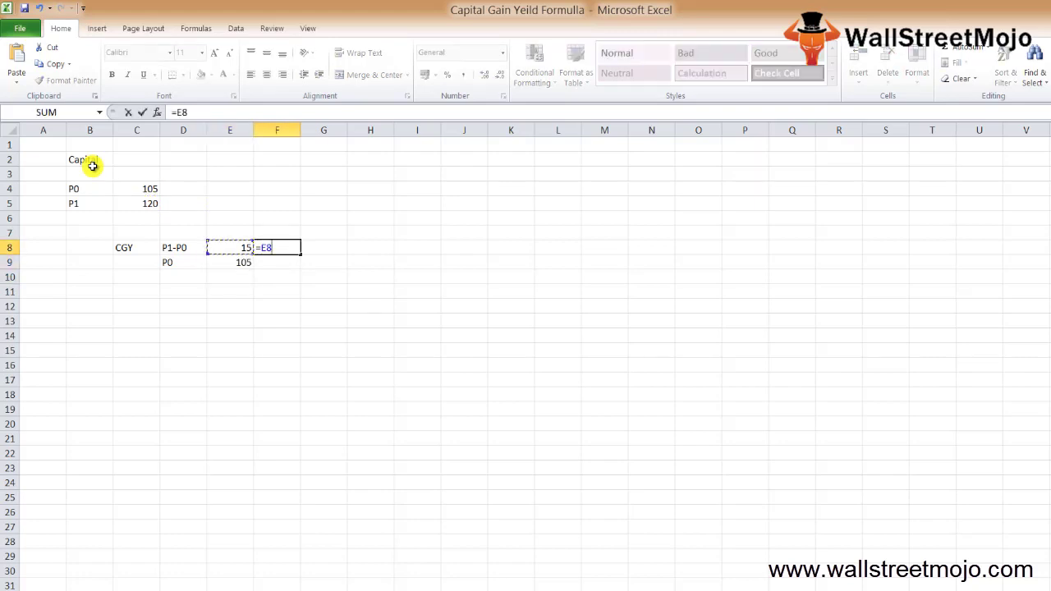
type("/")
key("Down")
key("Left")
key("Return")
Format the yield in cell F8 as a percentage with two decimal places
key("Up")
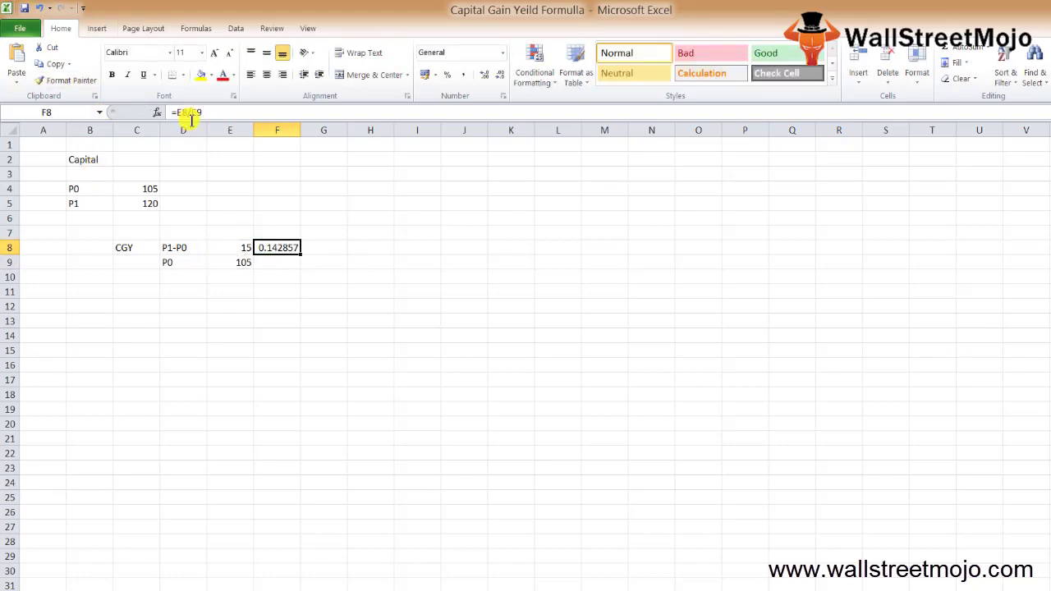
left_click(447, 75)
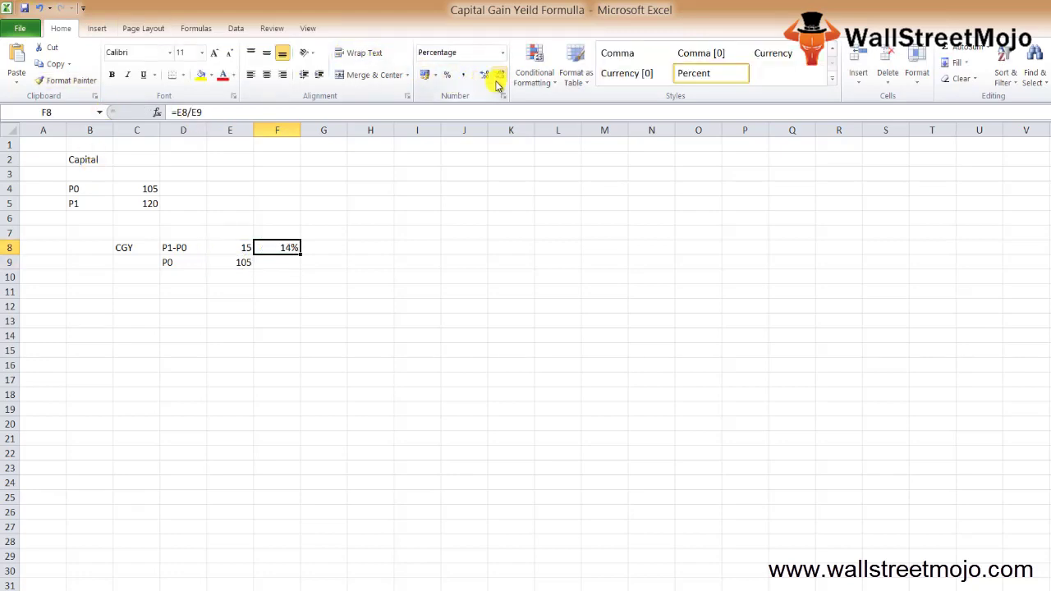
double_click(483, 82)
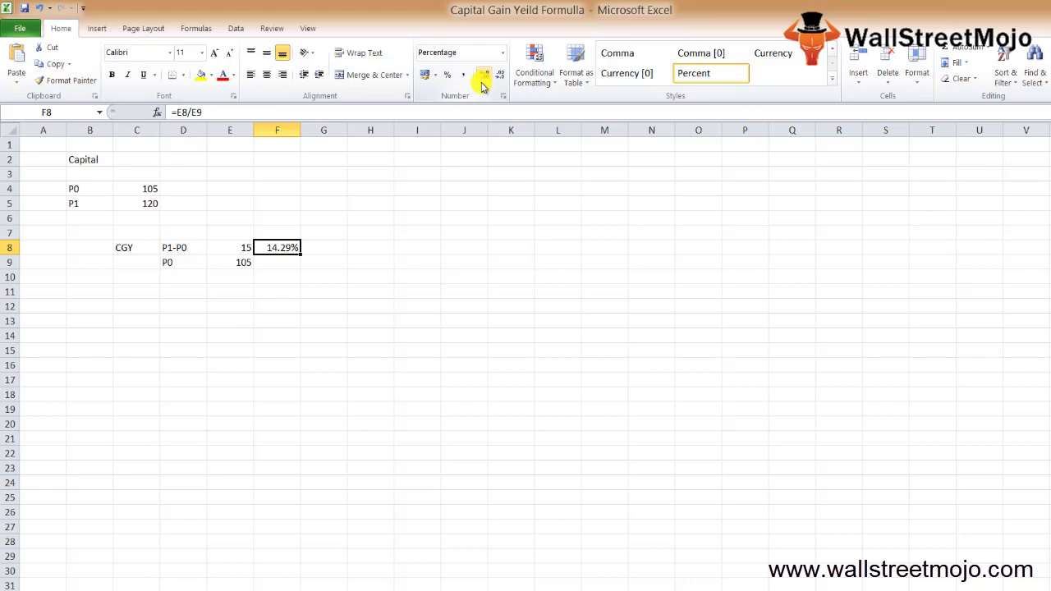
Review the capital gains yield formula in cell F8
key("Right")
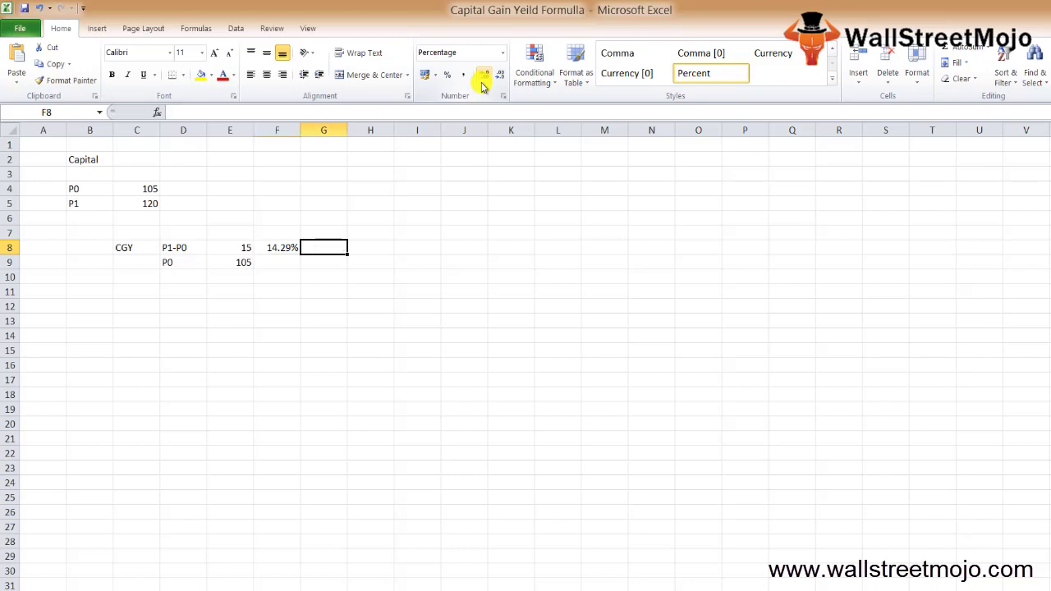
key("Left")
key("F2")
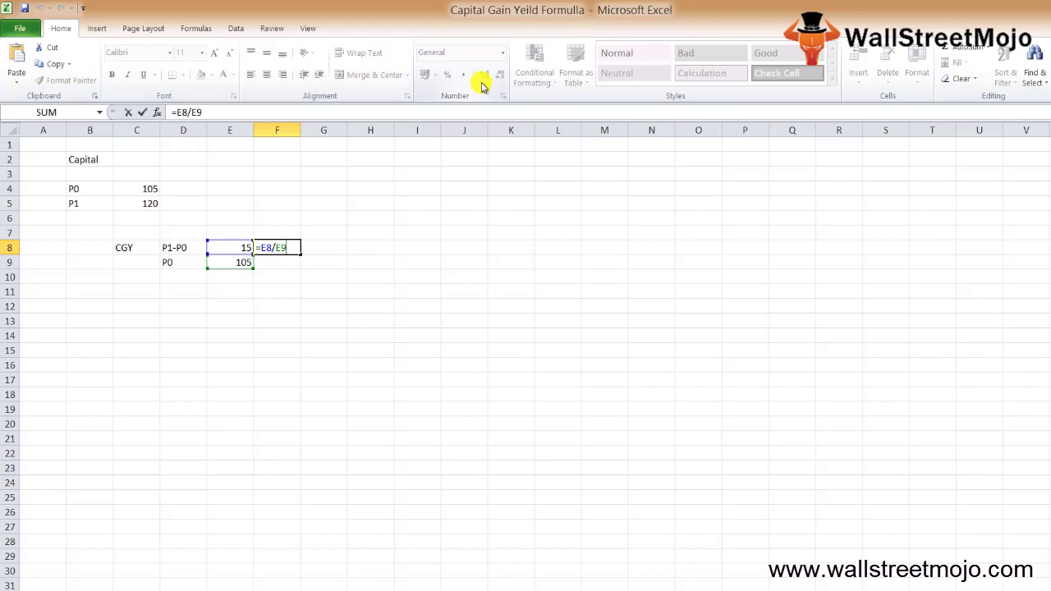
key("Down")
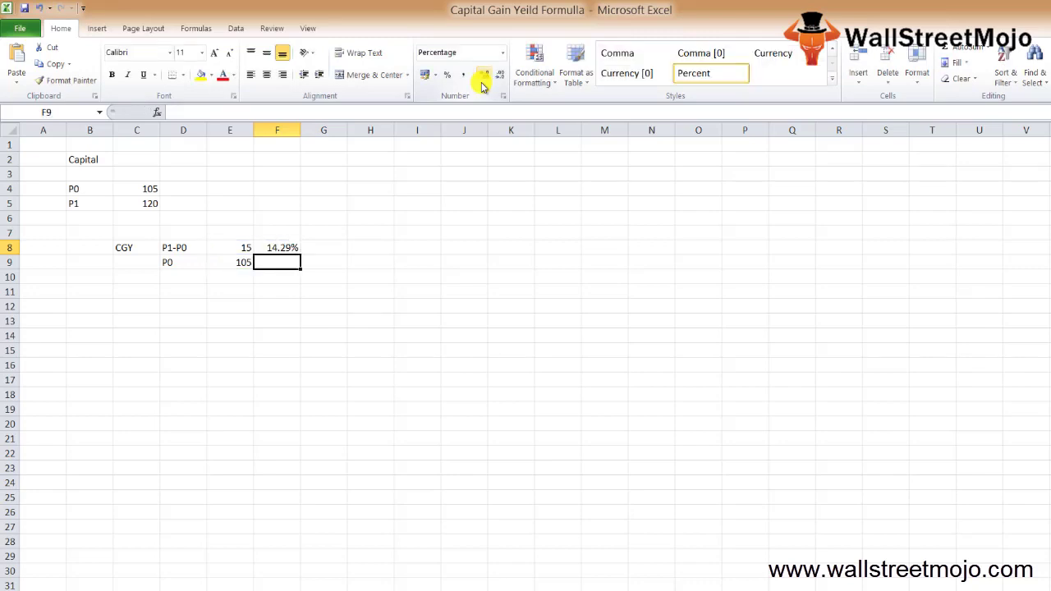
Enter the labels "Dividend" in cell D12 and "Explanation" in cell D14
key("Left")
key("Down")
key("Left")
key("Down")
key("Down")
type("Dividend")
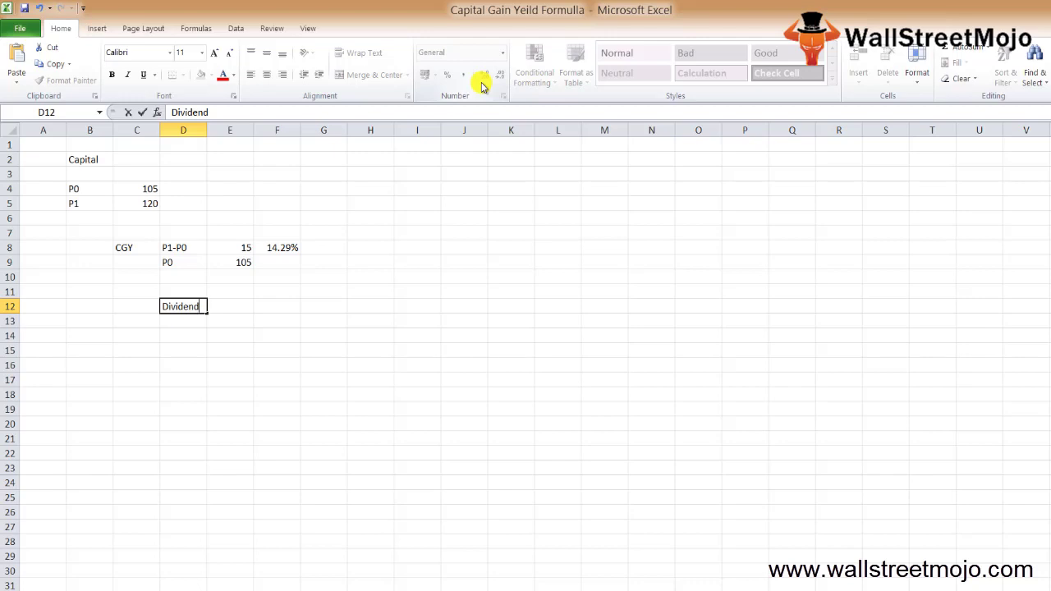
key("Return")
key("Return")
type("Exp")
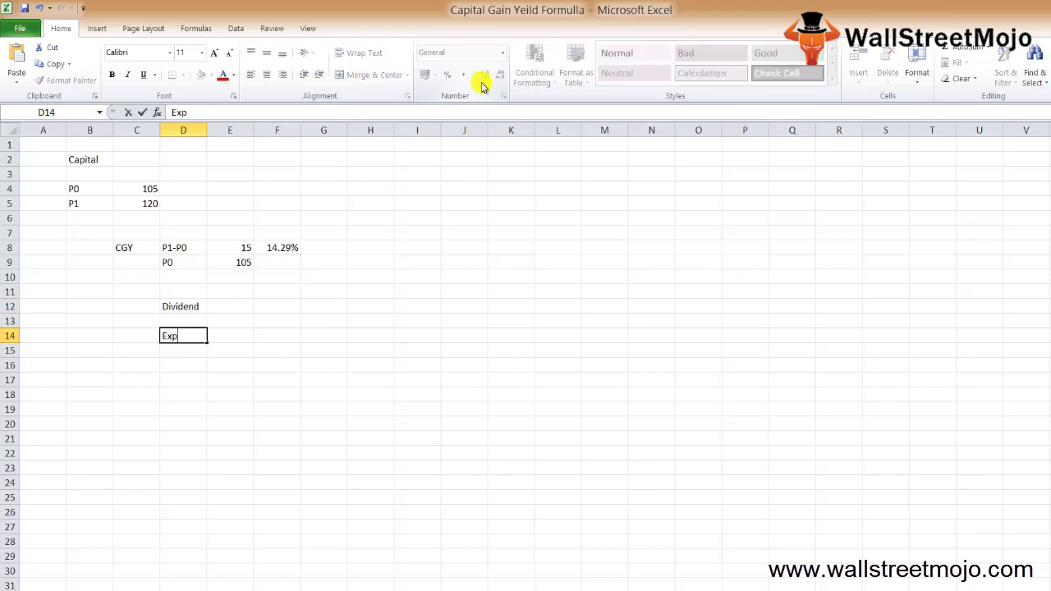
type("lanation")
key("Return")
key("Return")
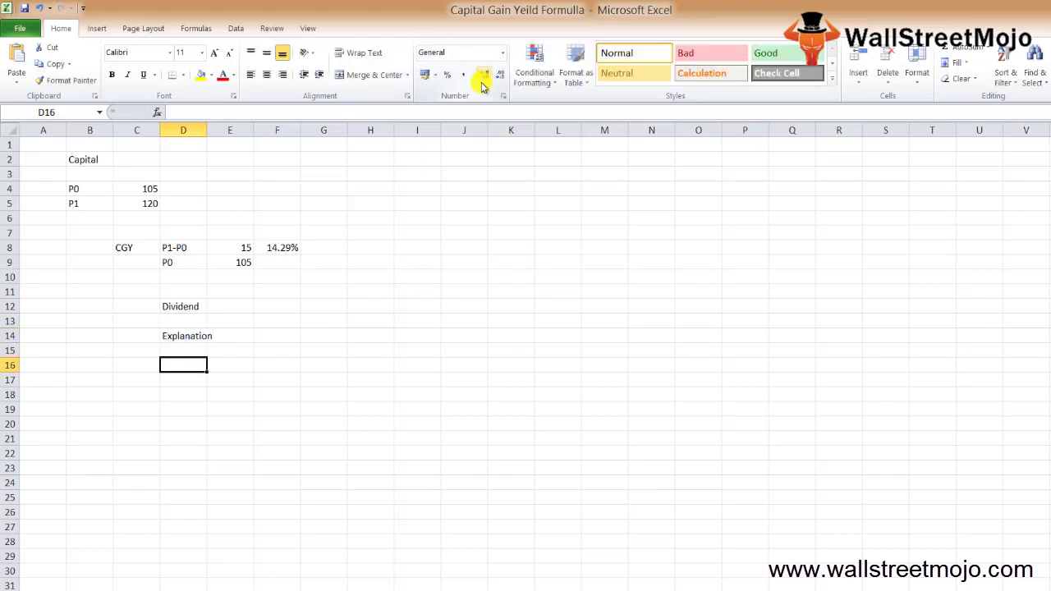
Enter "Investor" in cell D16 and "Return" in cell D17 below the Explanation label
type("Invesote")
key("BackSpace")
key("BackSpace")
key("BackSpace")
type("tor")
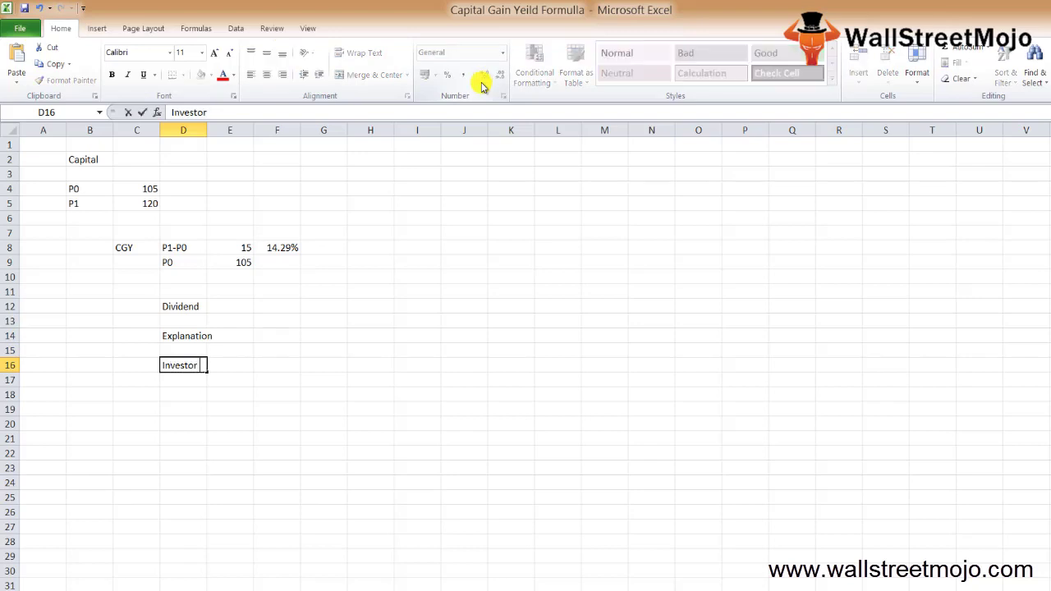
key("Return")
type("R")
key("BackSpace")
type("Return")
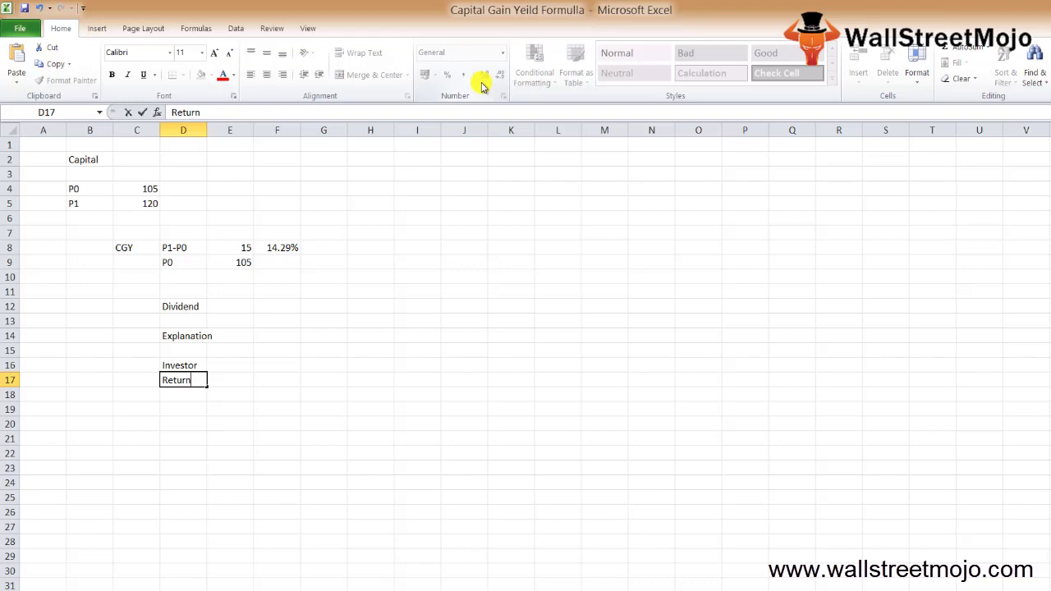
key("Return")
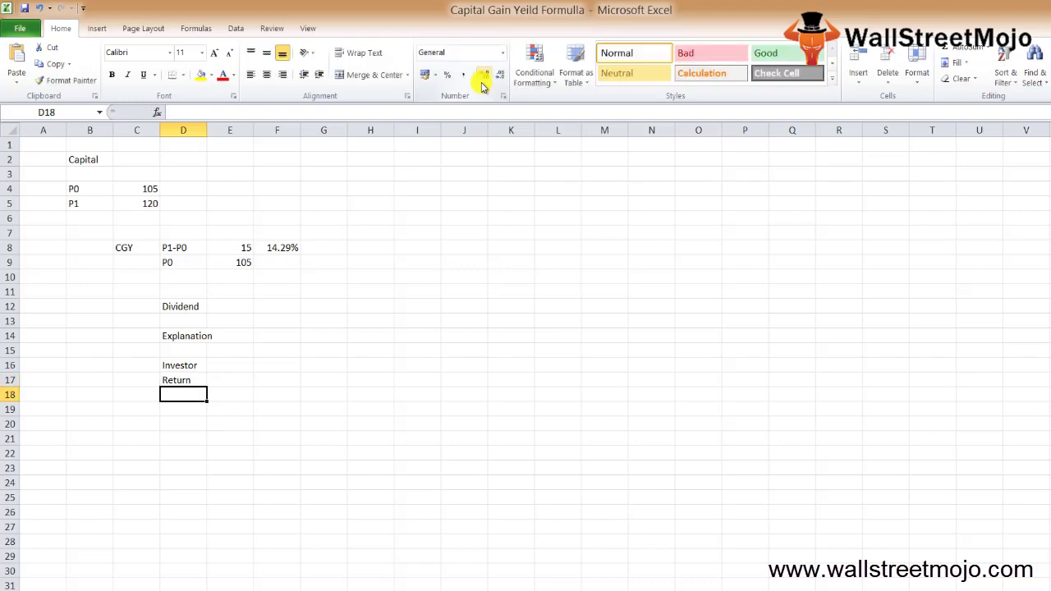
Enter the text "Rate of change formulla" in cell D18
type("Rate ")
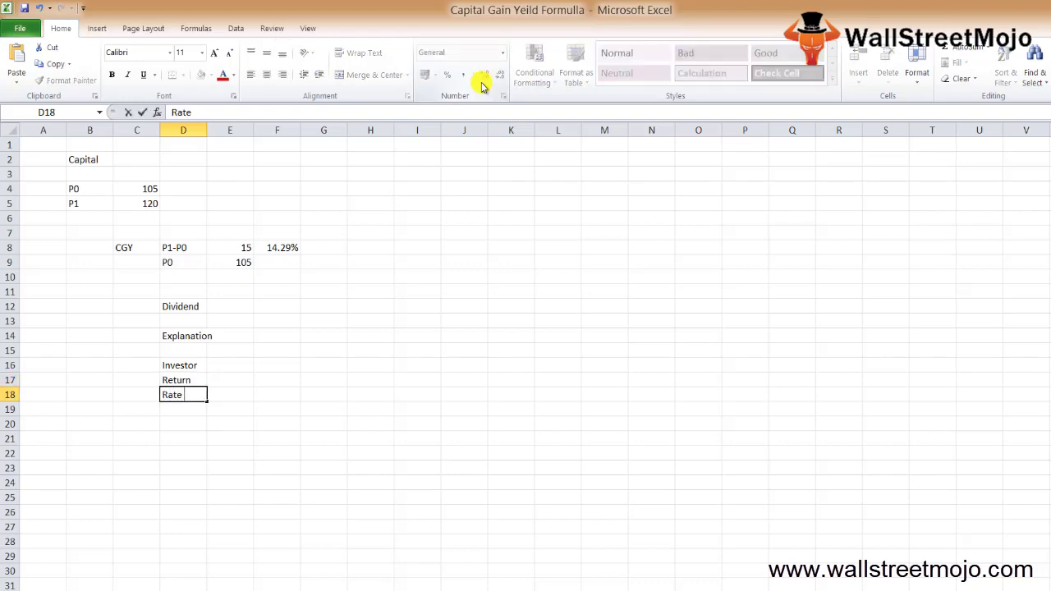
type("of change formulla")
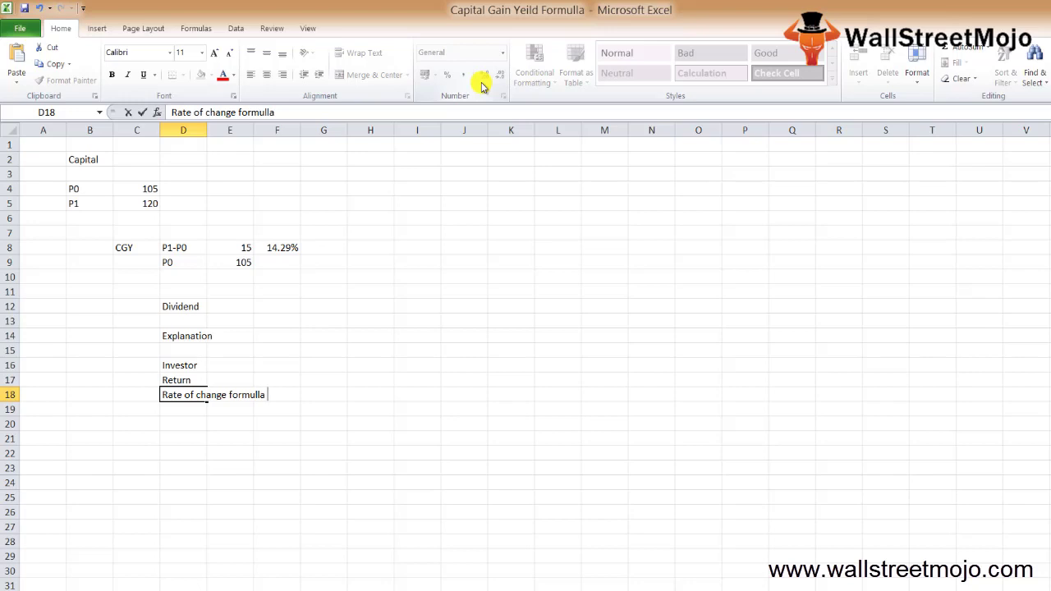
key("Return")
Note the formula inputs as "Beg stock price and" in cell D20 and "Stock price at the end" in D21
key("Return")
type("N")
key("BackSpace")
type("Beg")
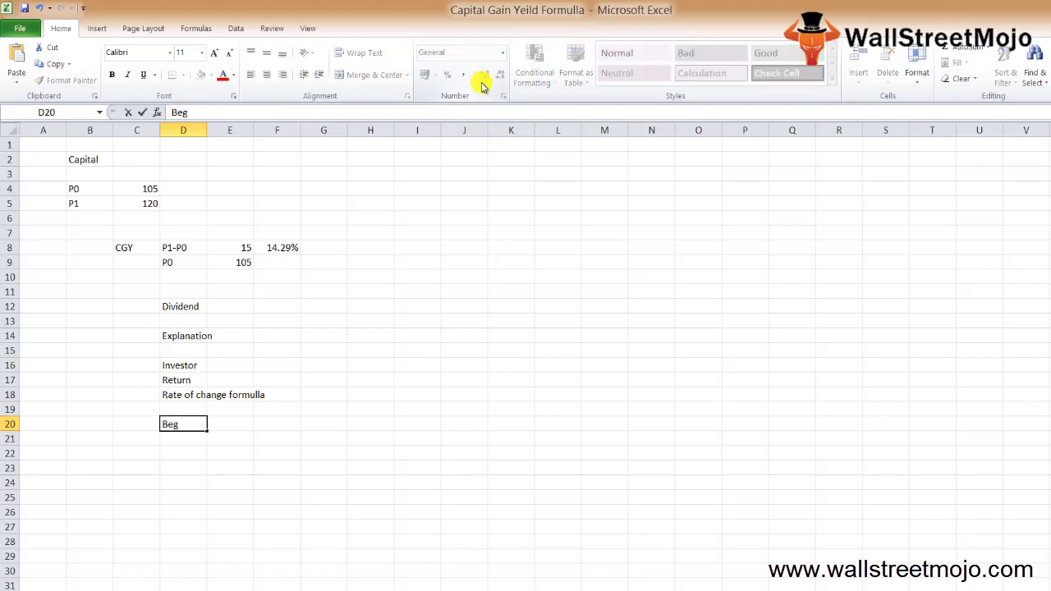
type(" stock price and")
key("Return")
type("Sotck")
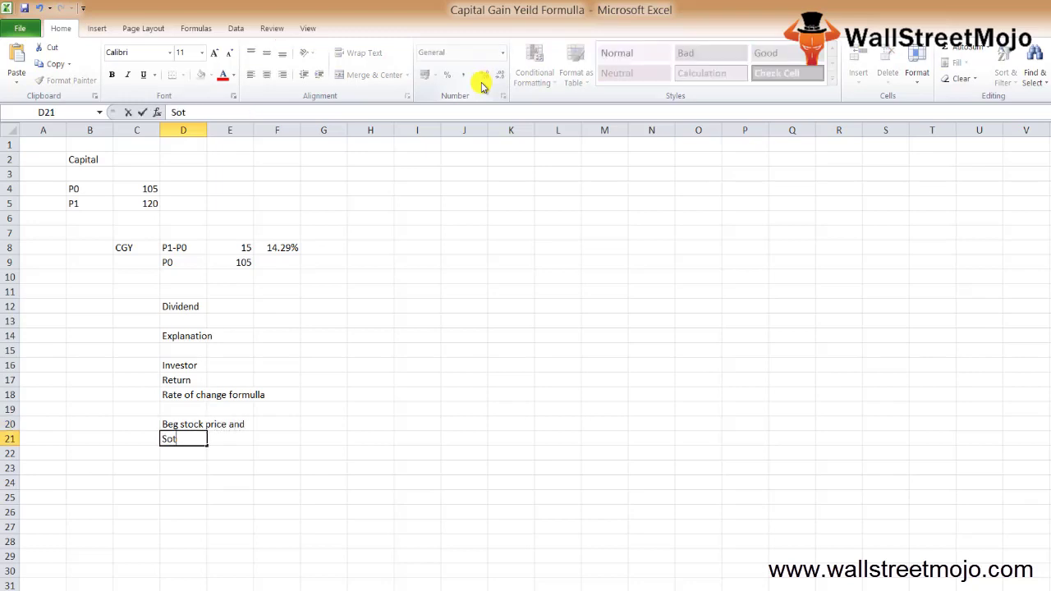
key("BackSpace")
key("BackSpace")
key("BackSpace")
key("BackSpace")
type("tock price at the end")
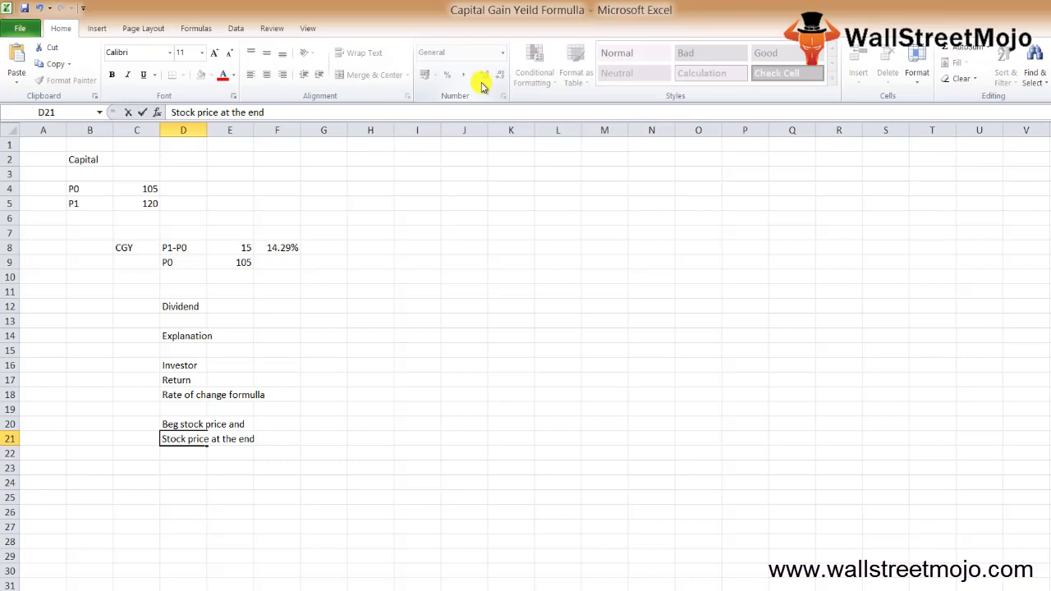
key("Return")
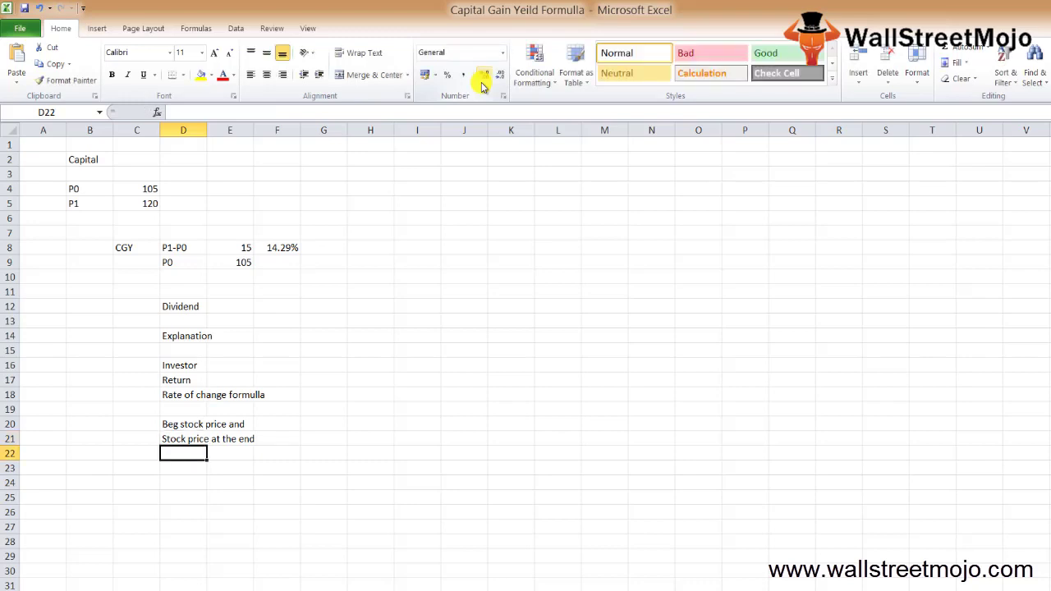
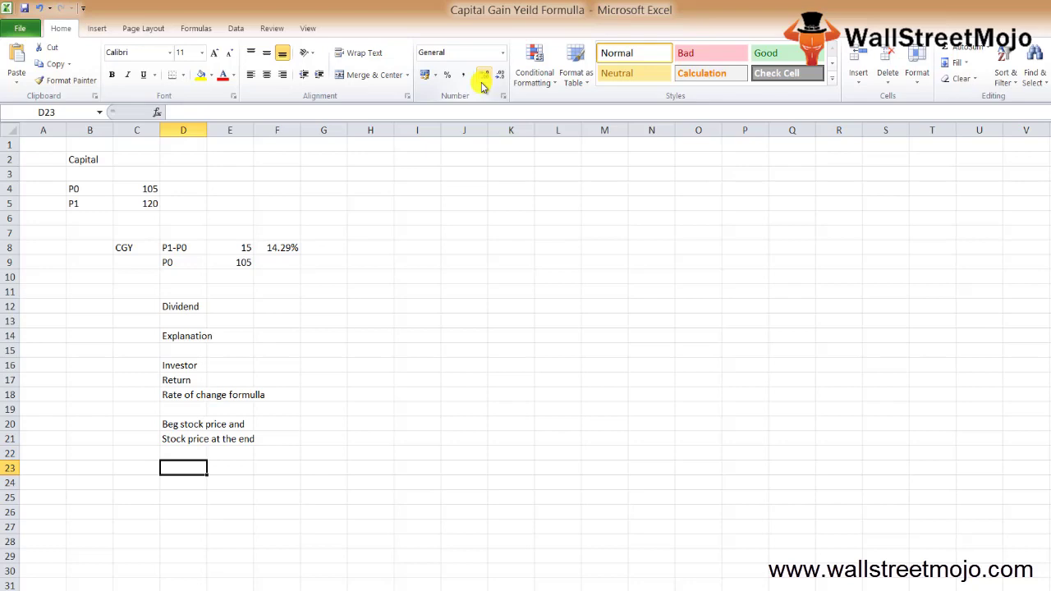
Review the numerator label of the existing capital gains yield calculation in cell D8
key("Up")
key("Up")
key("Up")
key("Up")
key("Up")
key("Up")
key("Up")
key("Up")
key("Up")
key("Up")
key("Up")
key("Up")
key("Up")
key("Up")
key("Up")
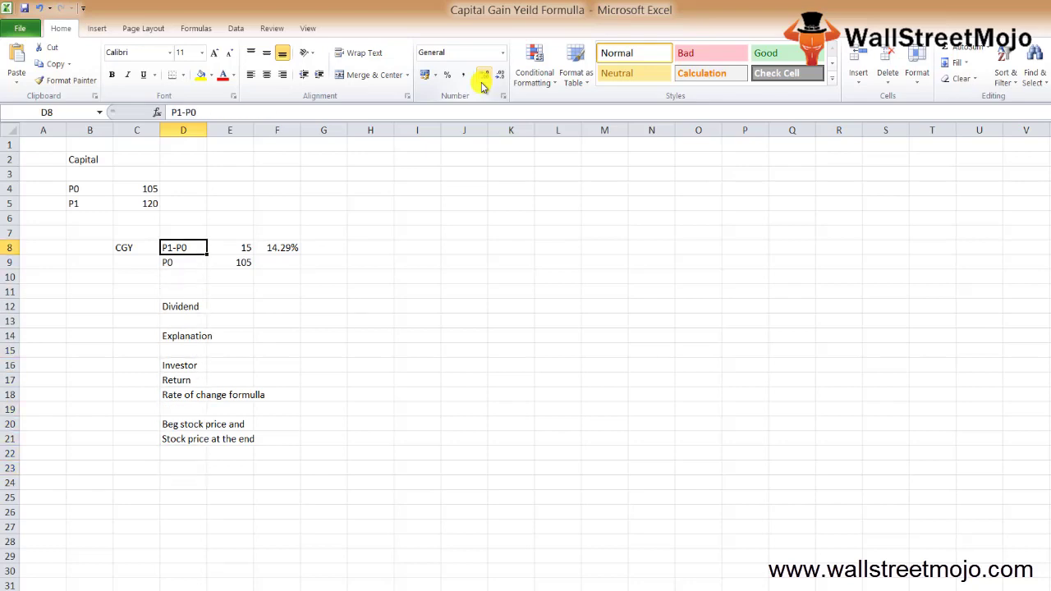
Enter the label CGY in cell C24 to start a second yield calculation below the notes
key("Down")
key("Down")
key("Down")
key("Down")
key("Down")
key("Down")
key("Down")
key("Down")
key("Down")
key("Down")
key("Down")
key("Down")
key("Down")
key("Down")
key("Down")
key("Down")
key("Down")
key("Down")
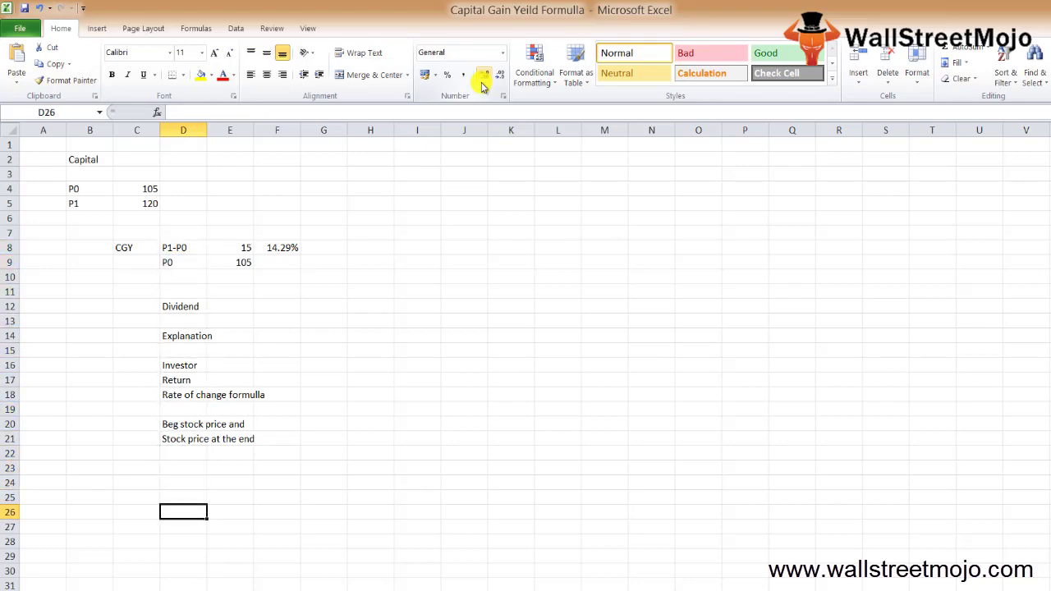
key("Left")
key("Up")
key("Up")
type("CGY")
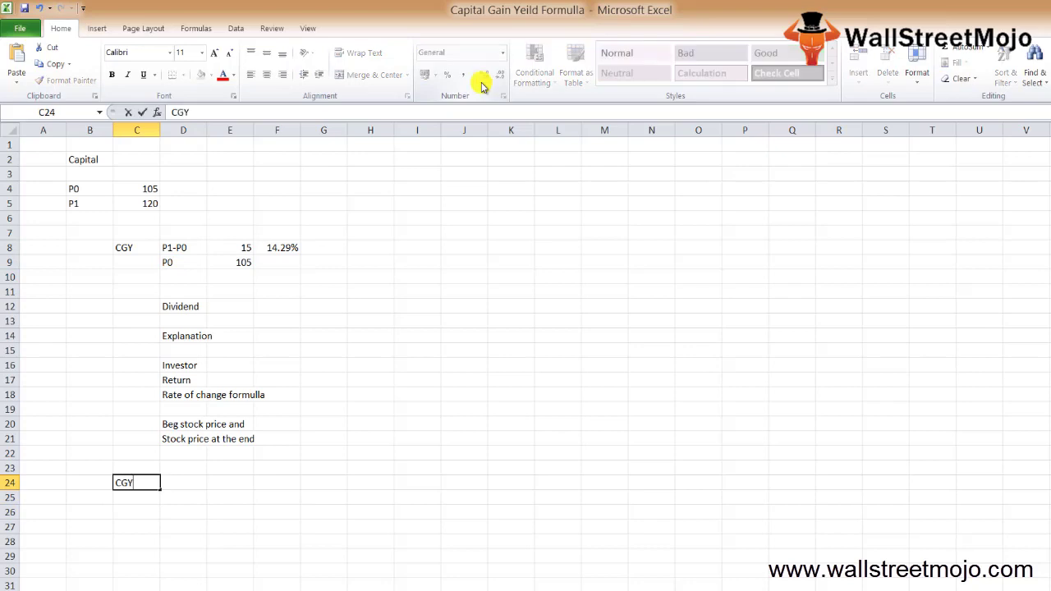
key("Return")
Enter P1 in cell D24 and P0 in cell D25 as the fraction beside the CGY label
key("Up")
key("Up")
key("Down")
key("Right")
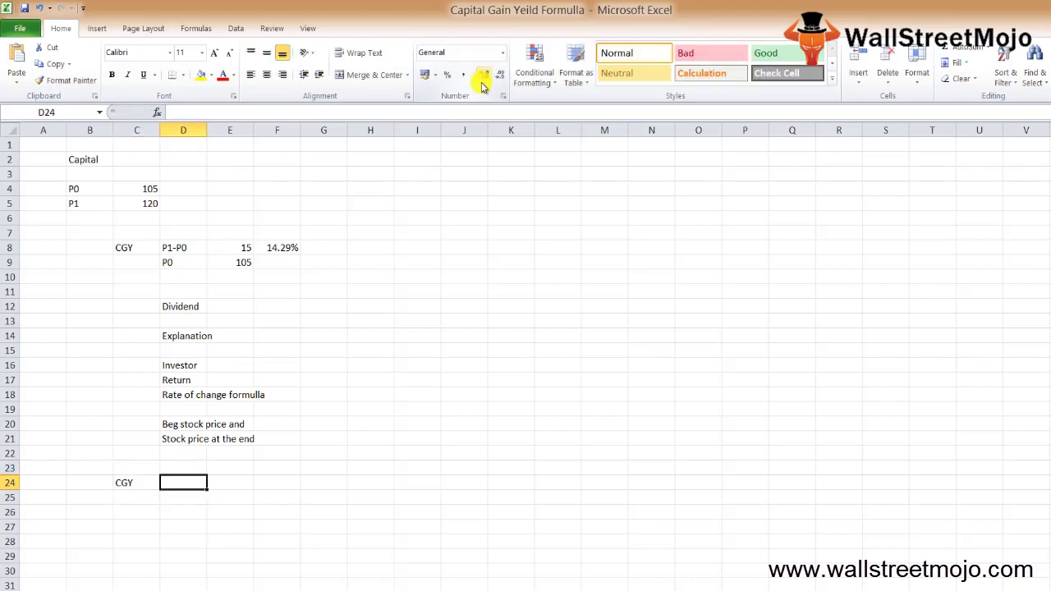
type("P1")
key("Return")
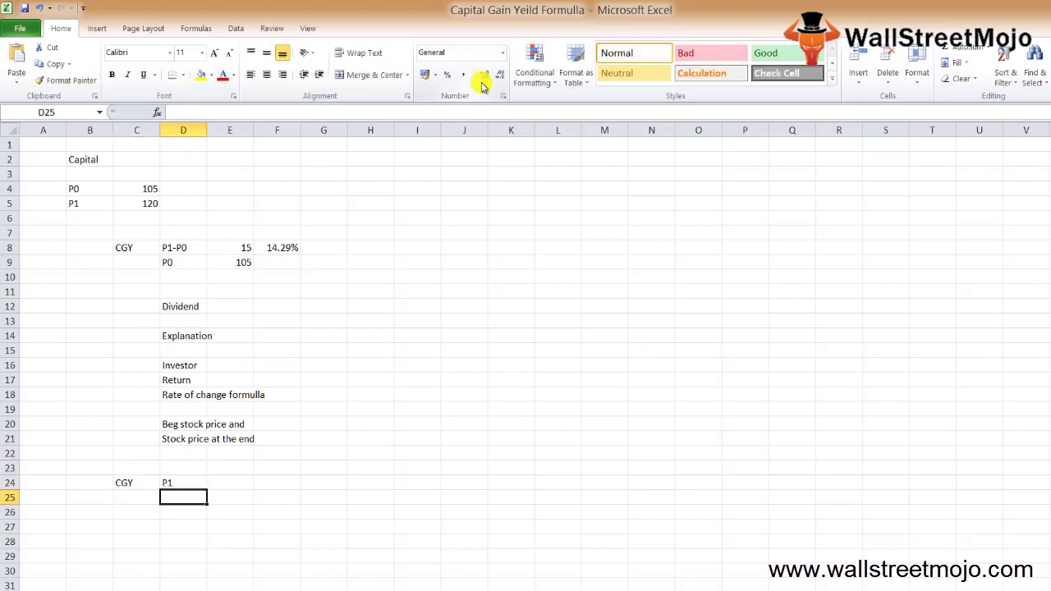
type("P0")
key("Return")
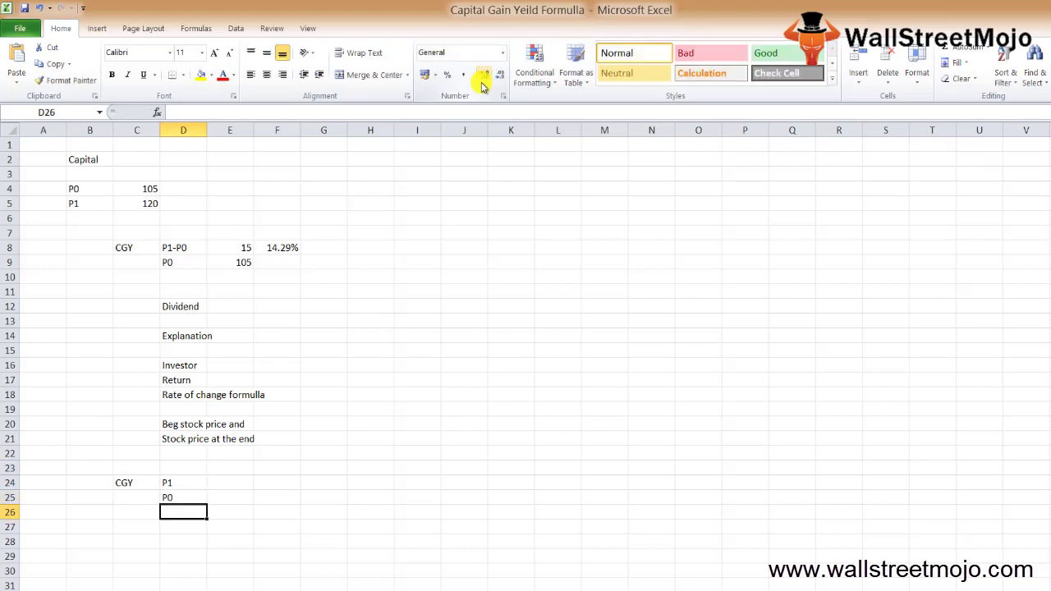
Complete the alternative formula text with a minus sign in cell E24 and the value 1 in F24
key("Up")
key("Up")
key("shift+Down")
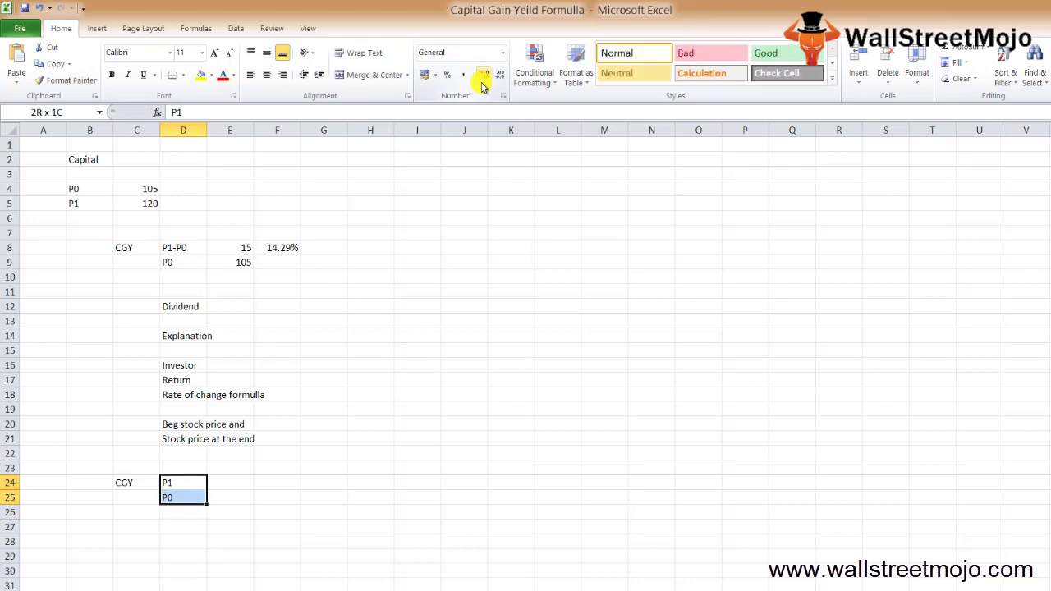
key("Right")
type("-")
key("Return")
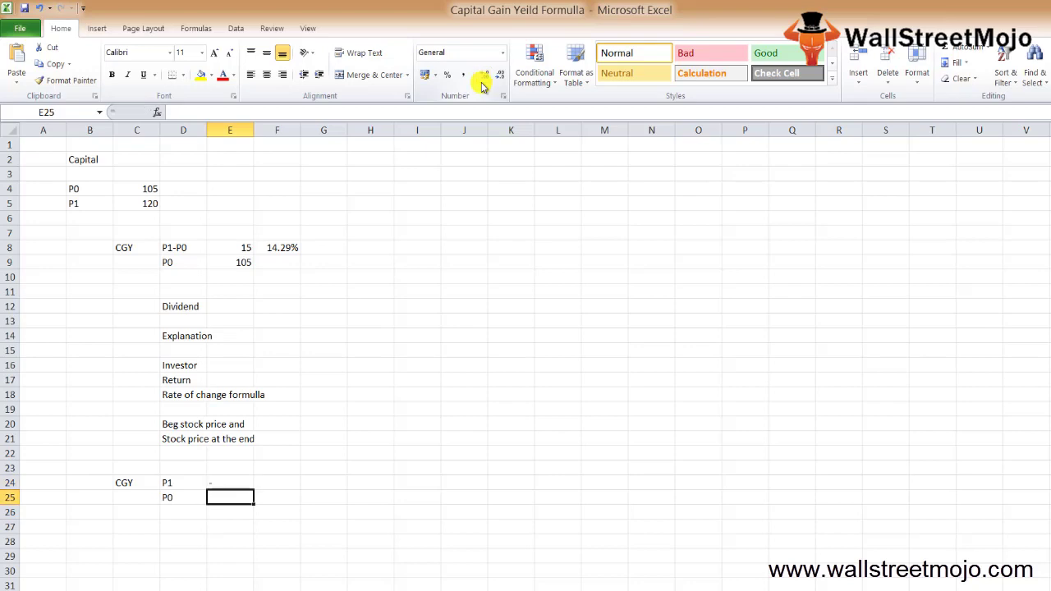
key("Up")
key("Right")
type("1")
key("Return")
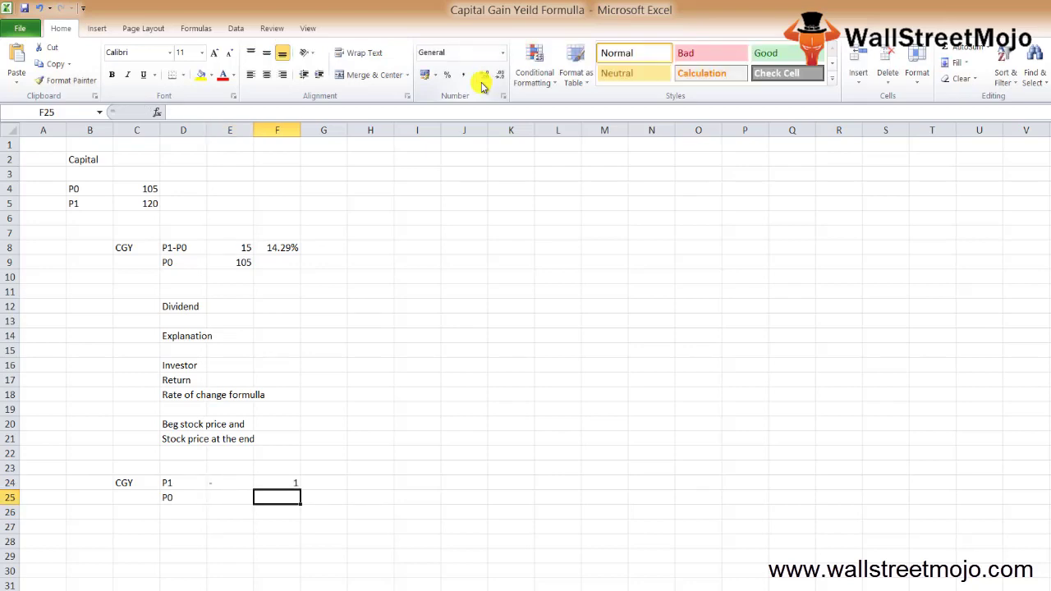
Center the minus sign horizontally in cell E24
key("Left")
key("Left")
key("Up")
key("Right")
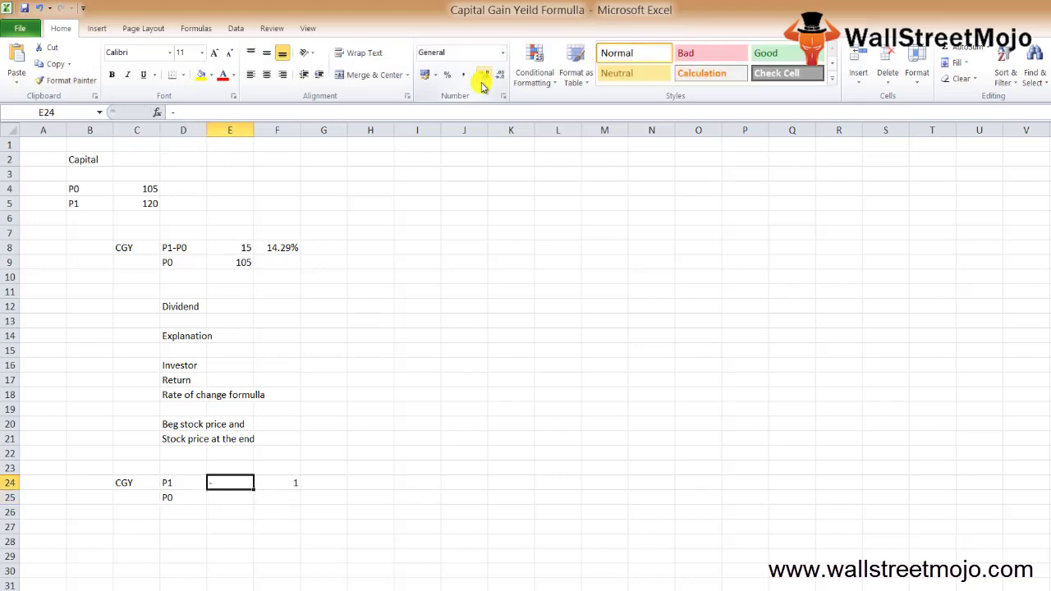
left_click(266, 75)
Link cell G24 to the P1 price with the formula =C5
key("Right")
key("Right")
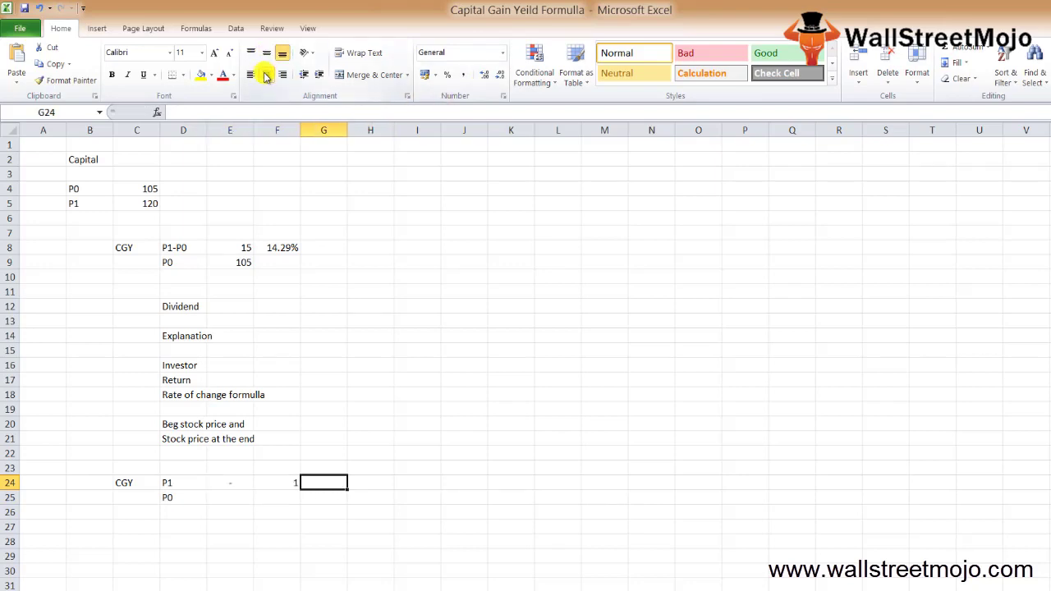
type("=")
key("Up")
key("Up")
key("Up")
key("Up")
key("Up")
key("Up")
key("Up")
key("Up")
key("Up")
key("Up")
key("Up")
key("Up")
key("Up")
key("Up")
key("Up")
key("Up")
key("Up")
key("Up")
key("Left")
key("Left")
key("Left")
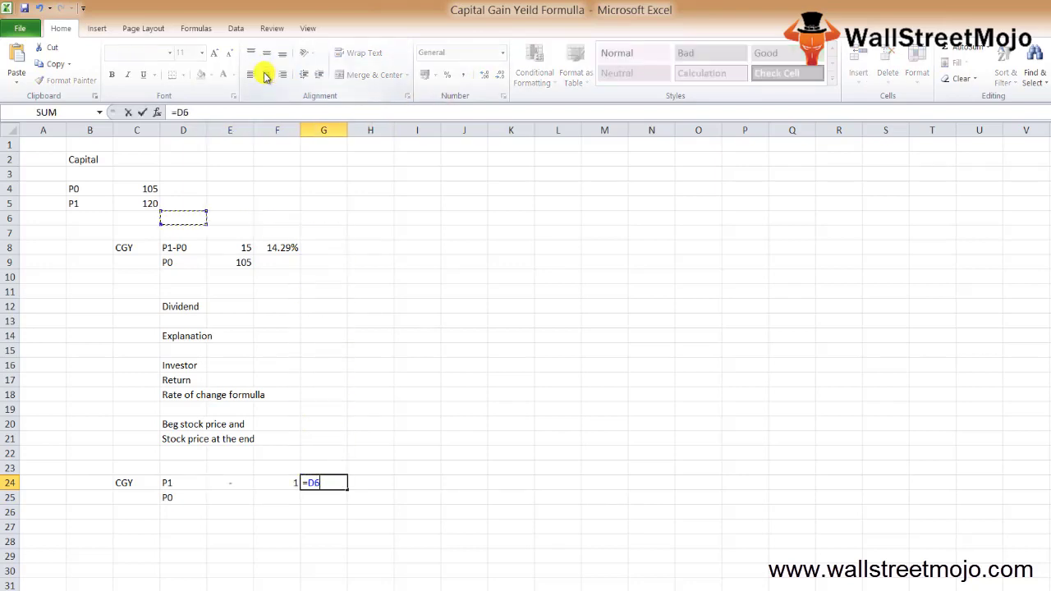
key("Up")
key("Left")
key("Return")
Link cell G25 to the P0 price with the formula =C4
type("=")
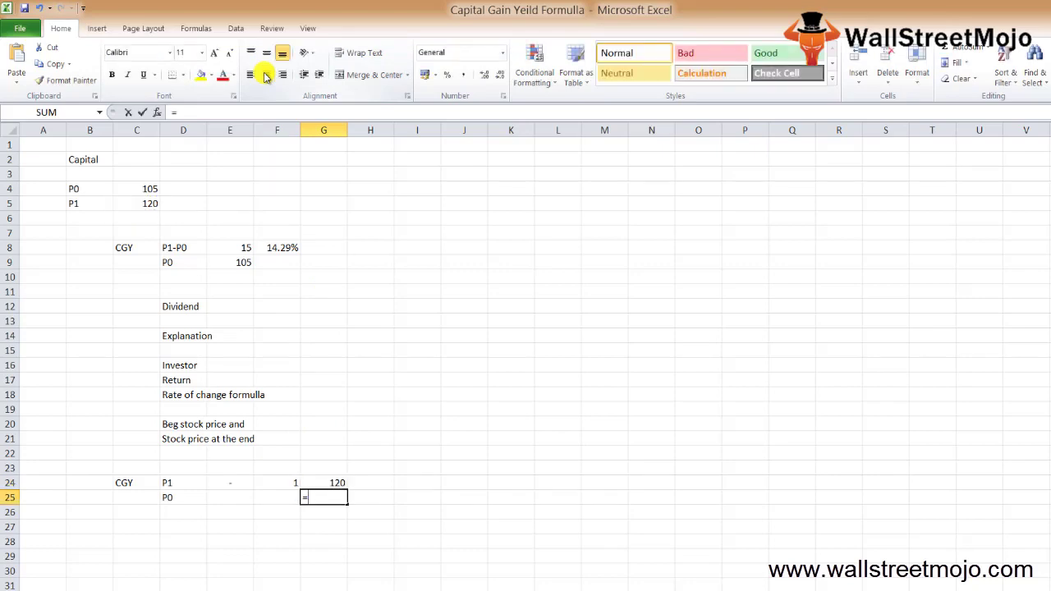
key("Up")
key("Up")
key("Up")
key("Up")
key("Up")
key("Up")
key("Up")
key("Up")
key("Up")
key("Up")
key("Up")
key("Up")
key("Up")
key("Up")
key("Up")
key("Up")
key("Up")
key("Up")
key("Up")
key("Up")
key("Left")
key("Left")
key("Left")
key("Left")
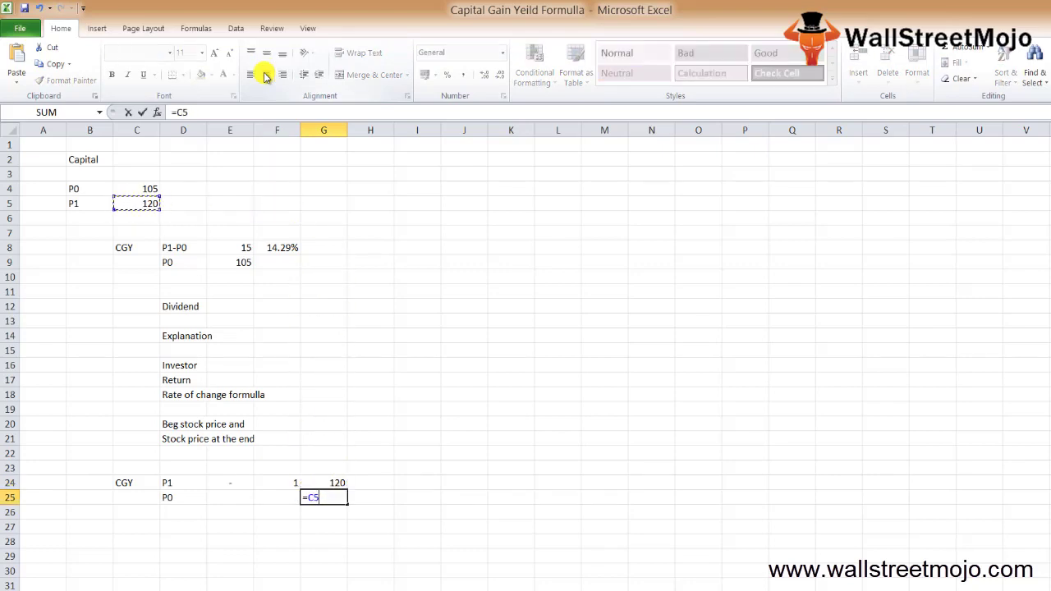
key("Up")
key("Return")
Complete the numeric version of the alternative formula with a minus sign in cell H24 and the value 1 in I24
key("Up")
key("Up")
key("Right")
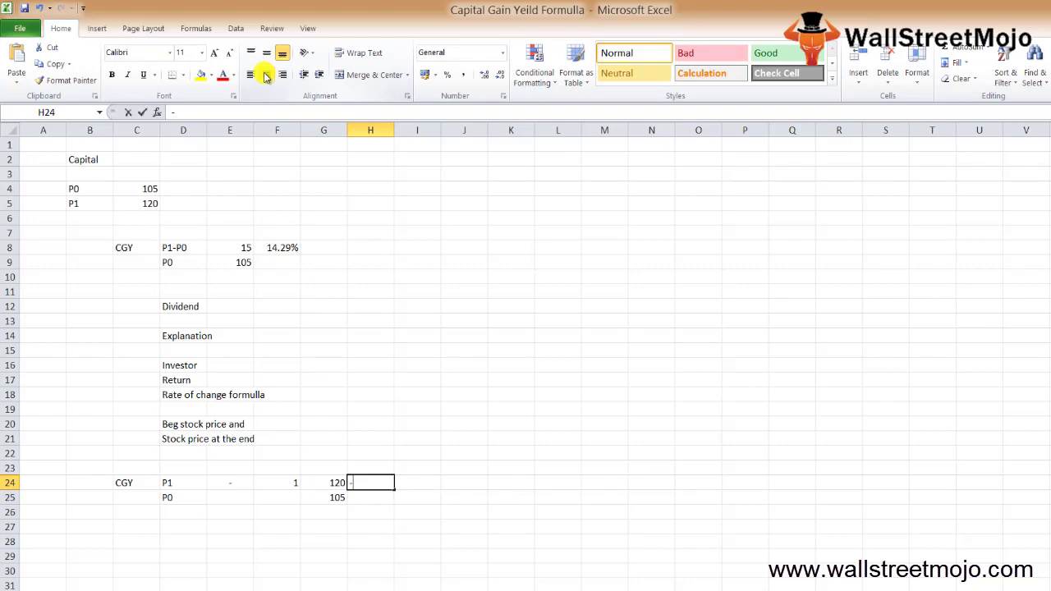
type("-")
key("Return")
key("Up")
key("Right")
type("1")
key("Return")
key("Down")
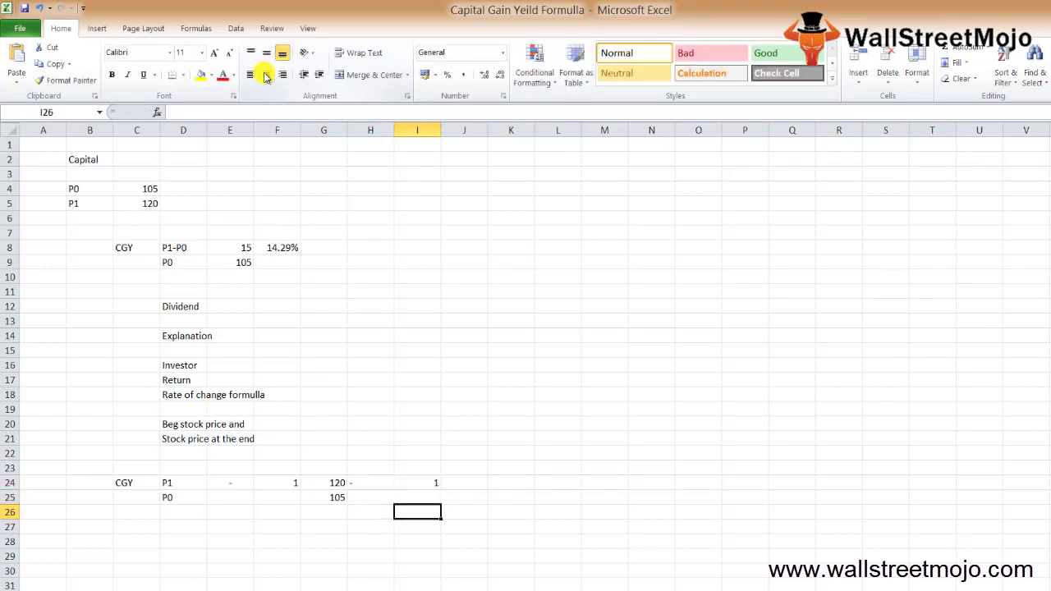
Calculate the P1 to P0 price ratio in cell G27 with the formula =G24/G25
key("Down")
key("Left")
key("Left")
type("=")
key("Up")
key("Up")
key("Up")
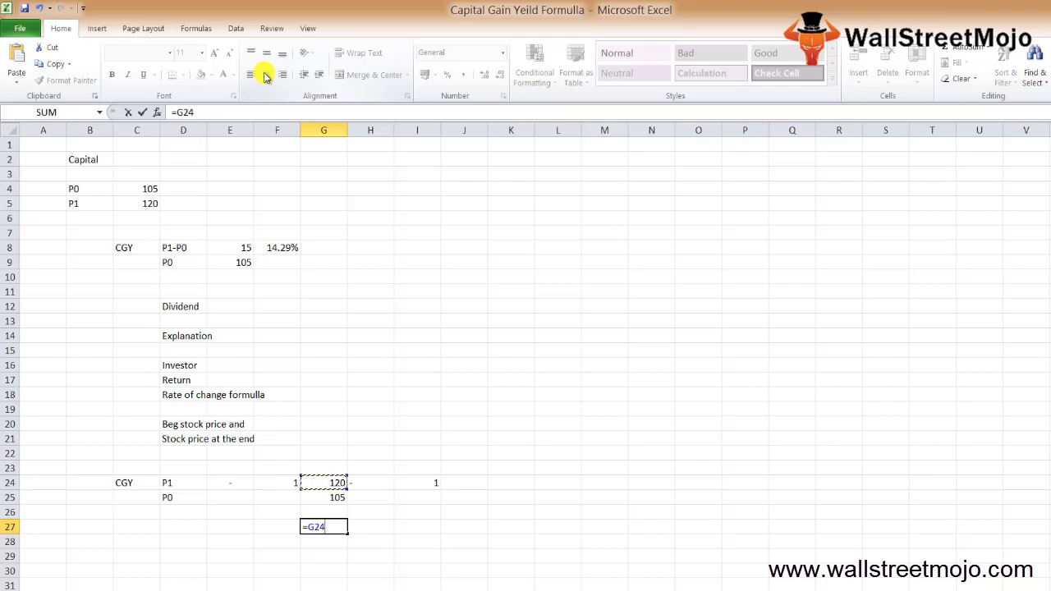
type("/")
key("Up")
key("Up")
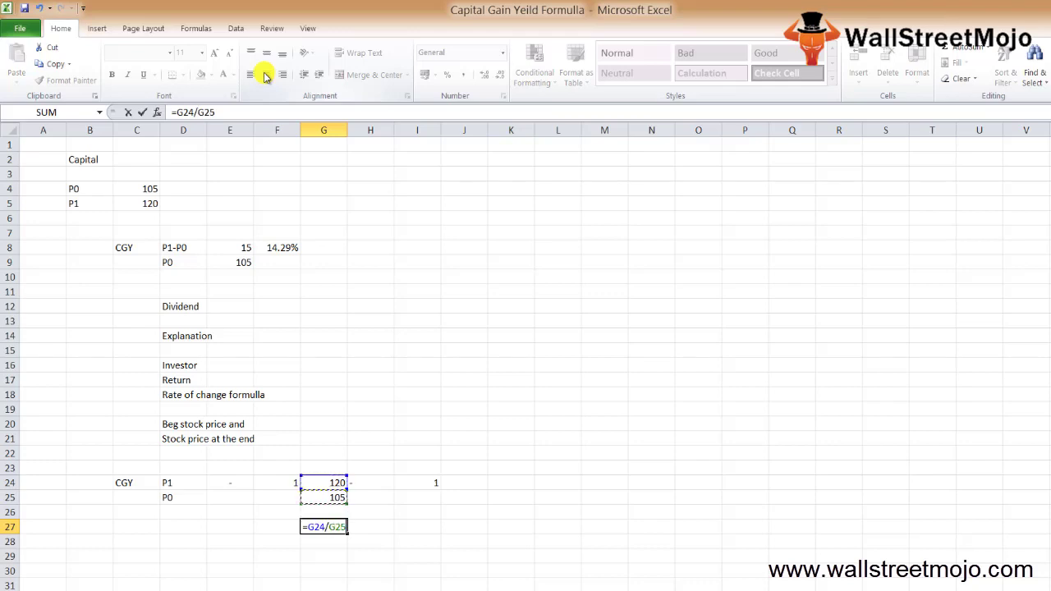
key("Tab")
Subtract 1 from the price ratio in cell H27 with the formula =G27-1
type("=")
key("Left")
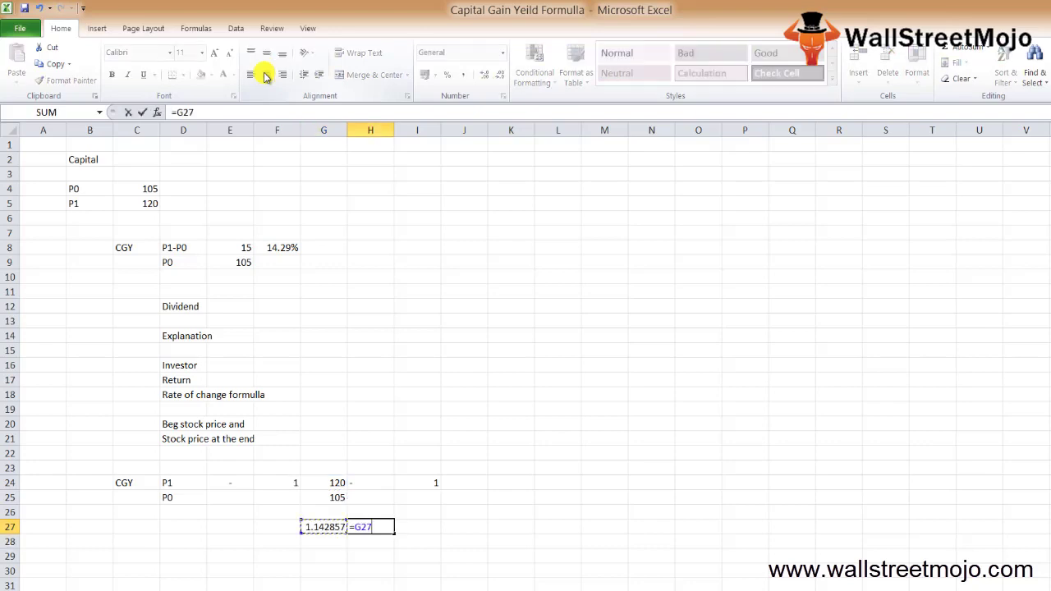
type("-1")
key("ctrl+Return")
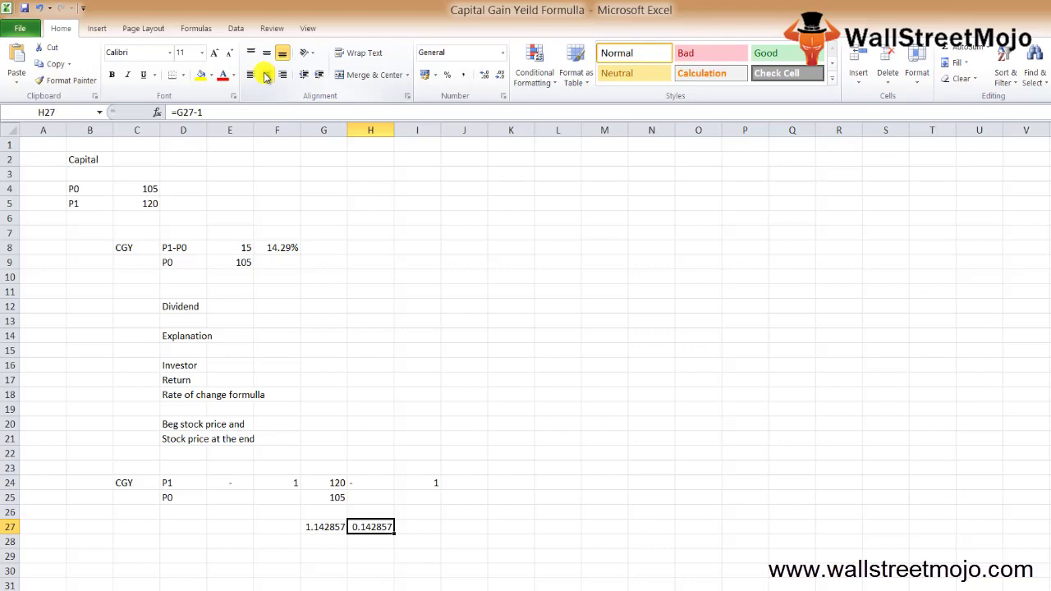
Examine the original CGY formula in cells D8:D9 and its numerator calculation in E8
key("Down")
key("Down")
key("Down")
key("Up")
key("Up")
key("Up")
key("Up")
key("Up")
key("Up")
key("Up")
key("Up")
key("Up")
key("Up")
key("Up")
key("Up")
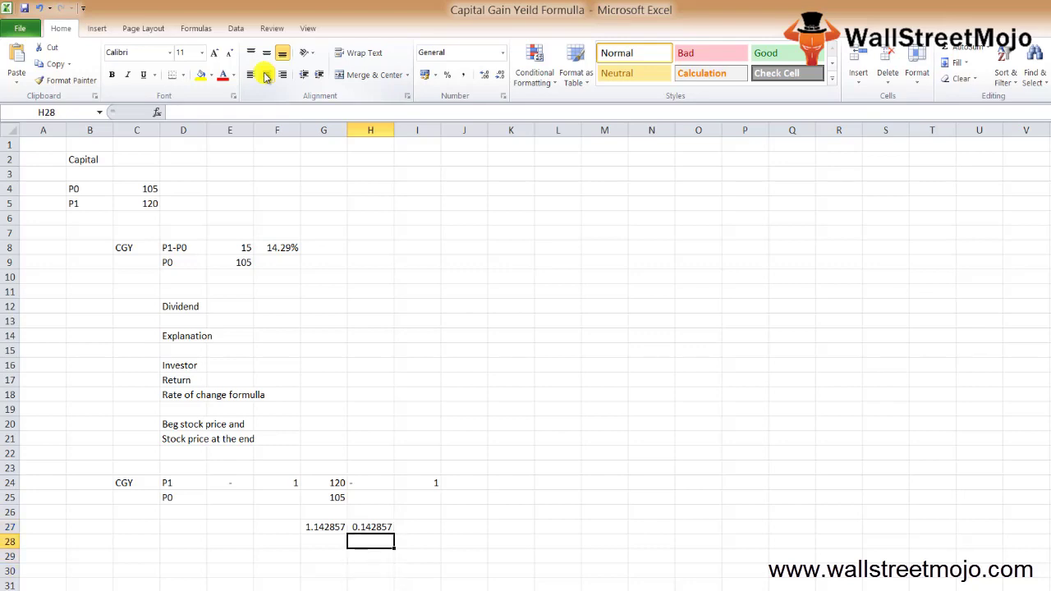
key("Up")
key("Up")
key("Up")
key("Up")
key("Up")
key("Up")
key("Up")
key("Up")
key("Up")
key("Up")
key("Up")
key("Left")
key("Left")
key("Left")
key("Left")
key("Down")
key("shift+Down")
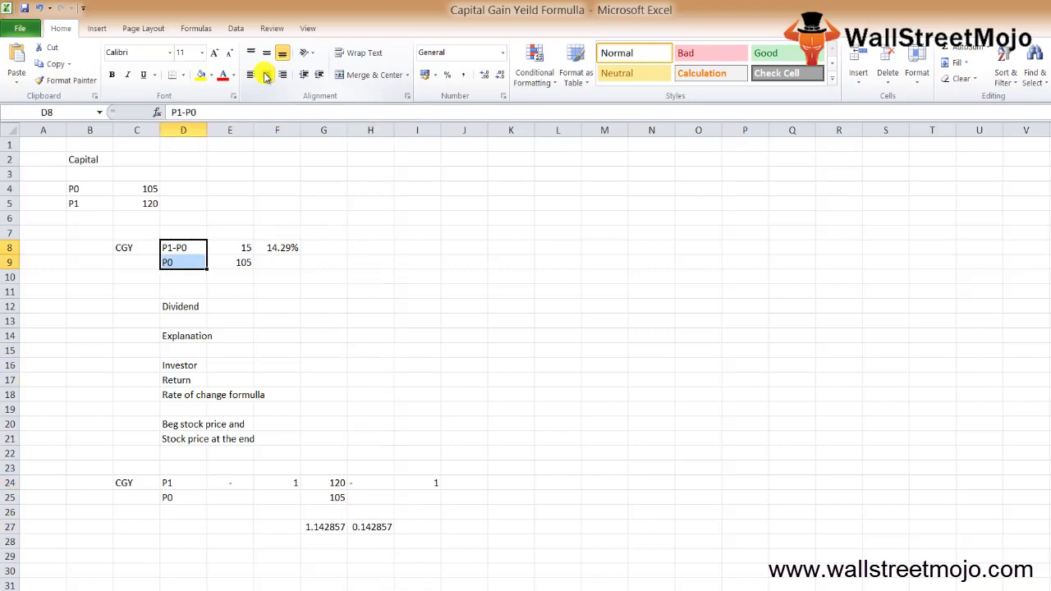
key("Right")
key("Right")
key("Right")
key("Left")
key("Left")
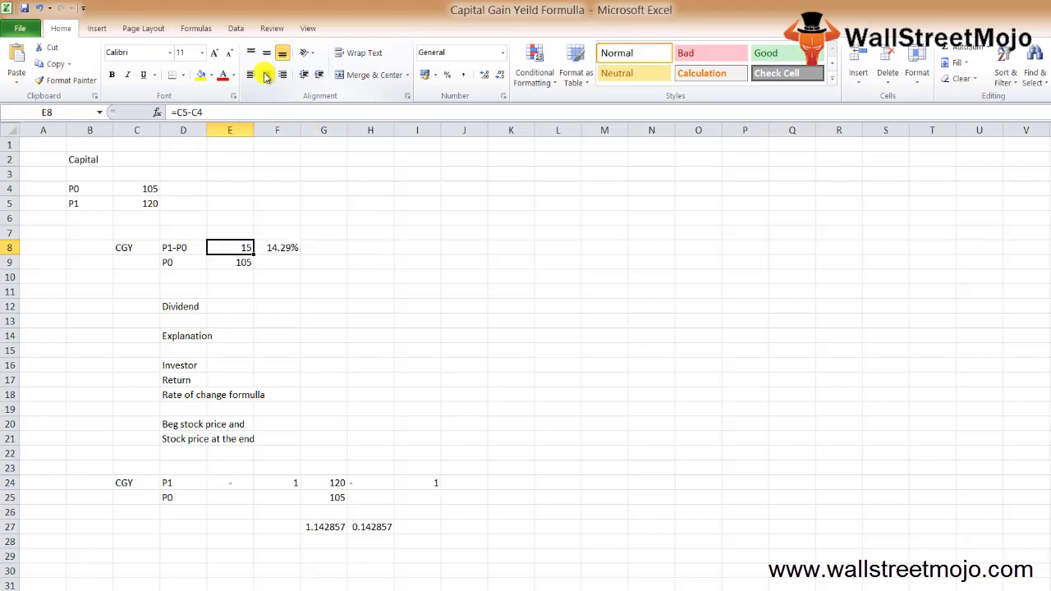
Start the split form of the formula with P1 in cell H8 over P0 in H9
key("Right")
key("Right")
key("Right")
type("P1")
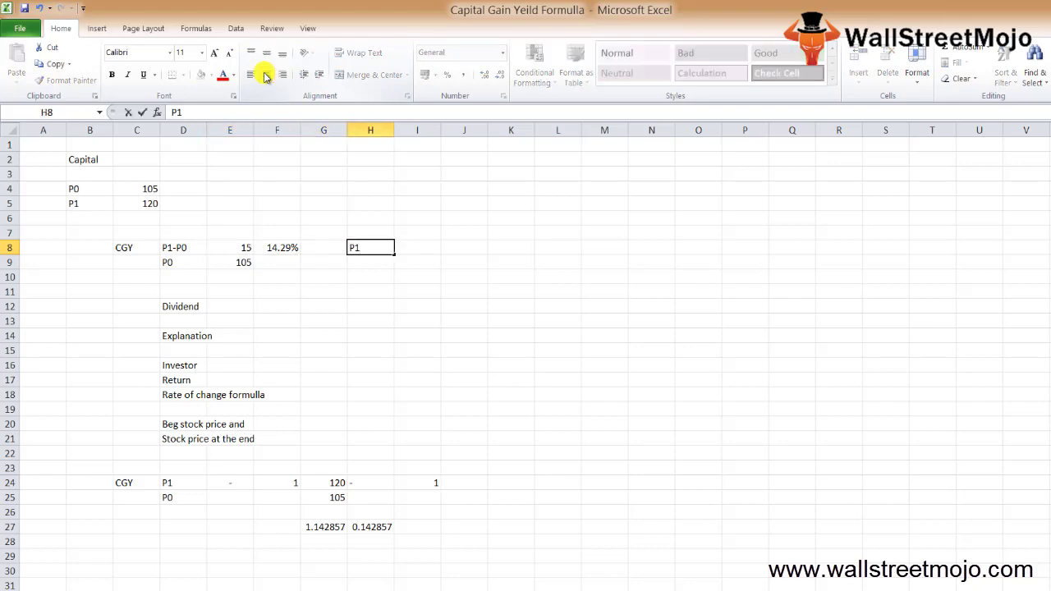
key("Return")
type("P0")
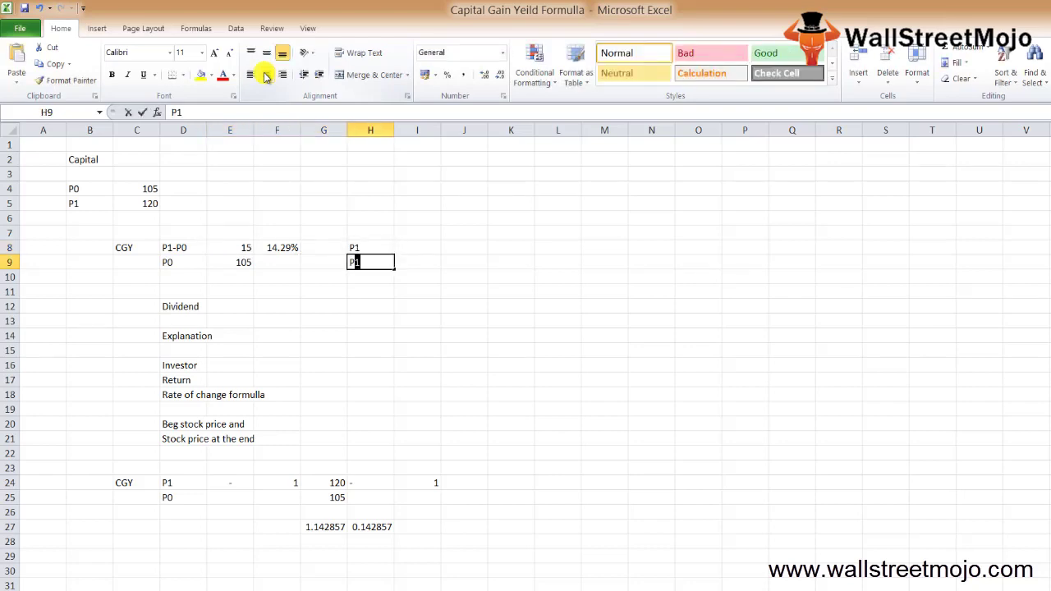
key("Return")
Extend the split formula with a minus sign in cell I8 and P0 over P0 in J8:J9
key("Up")
key("Up")
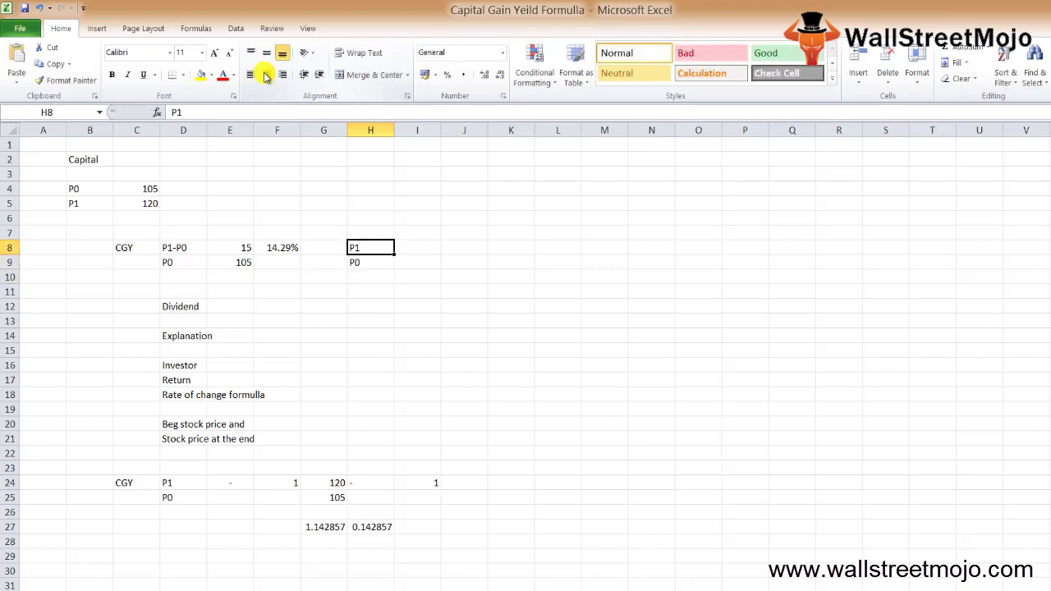
key("Right")
type("-")
key("Return")
key("Up")
key("Right")
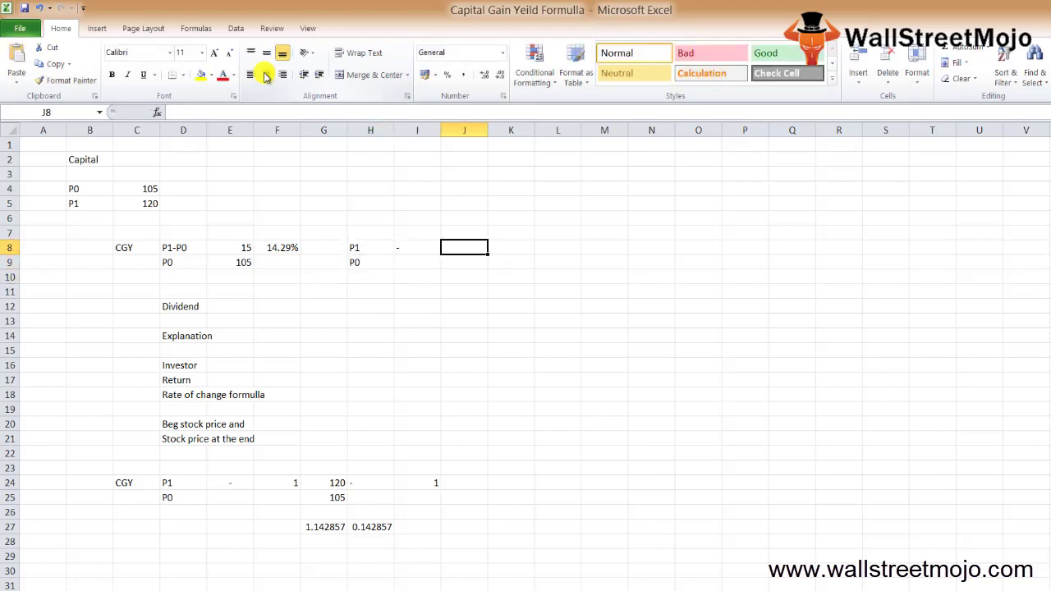
type("P0")
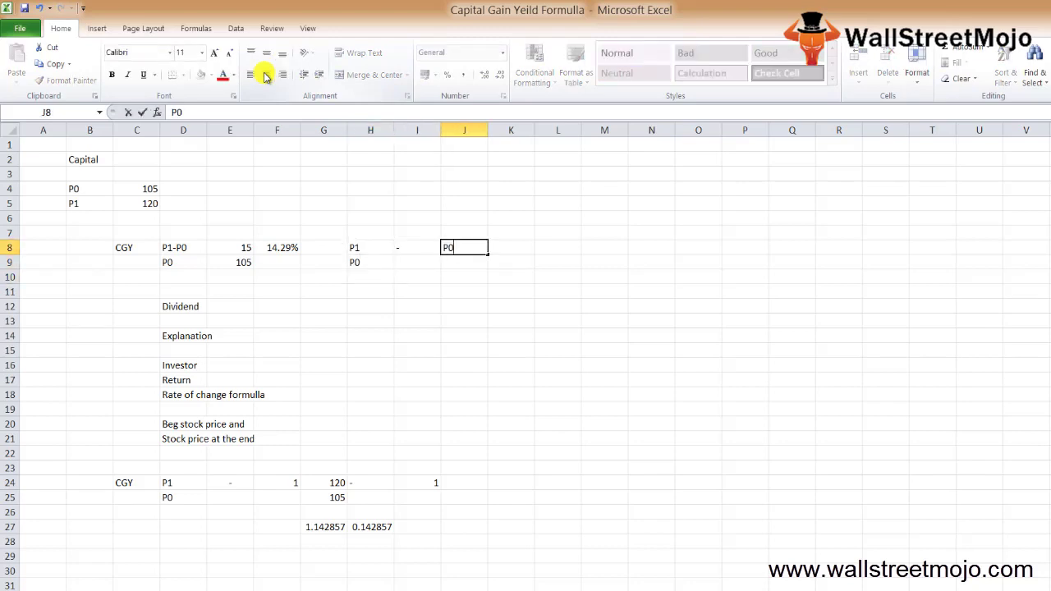
key("Return")
type("P0")
key("Return")
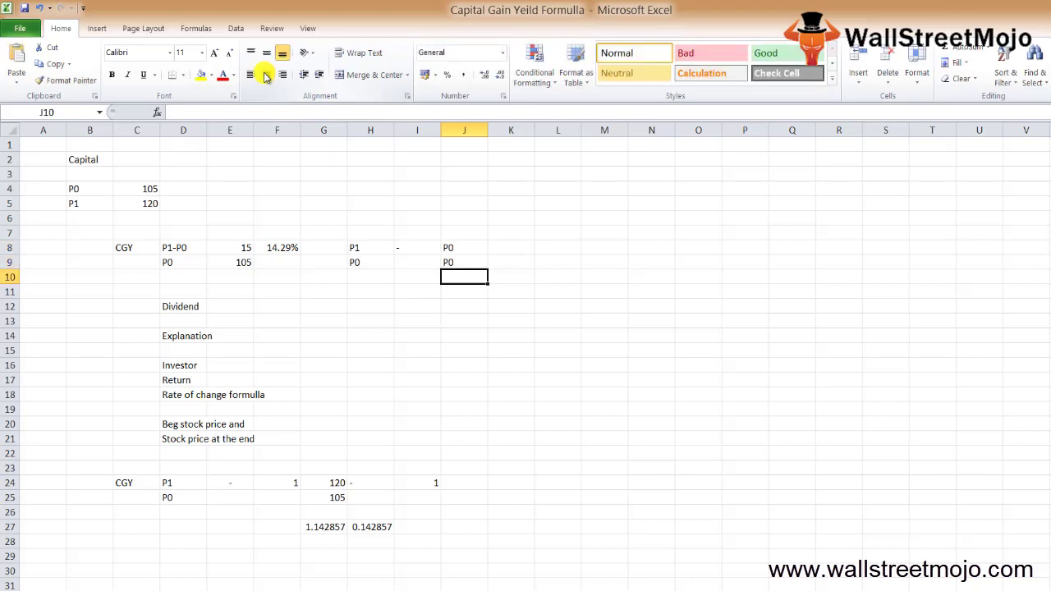
Highlight the split formula in cells H8:J9 to review it
key("Up")
key("Left")
key("Up")
key("Left")
key("shift+Down")
key("shift+Right")
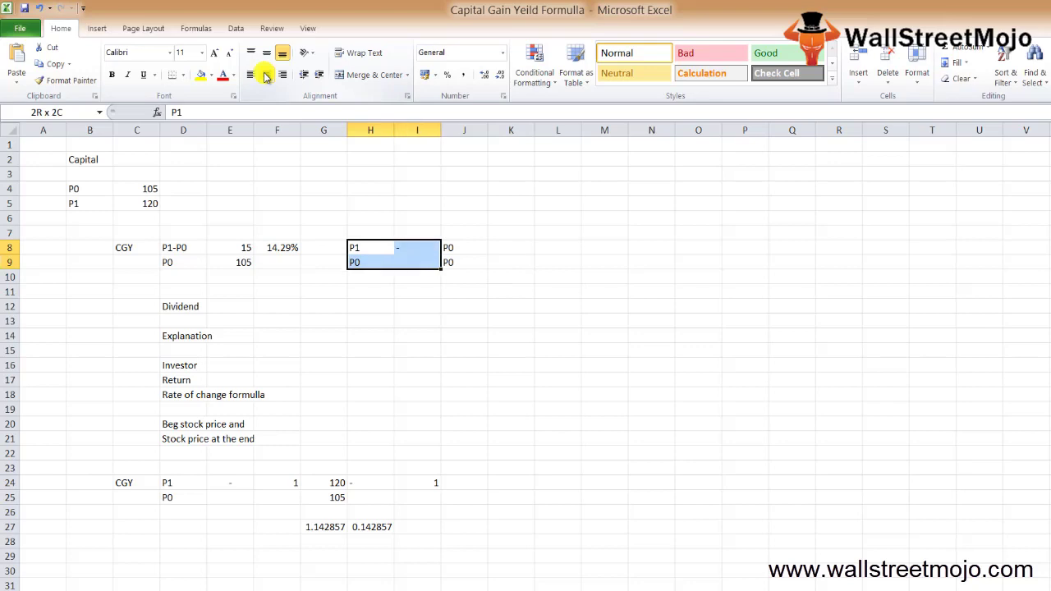
key("shift+Right")
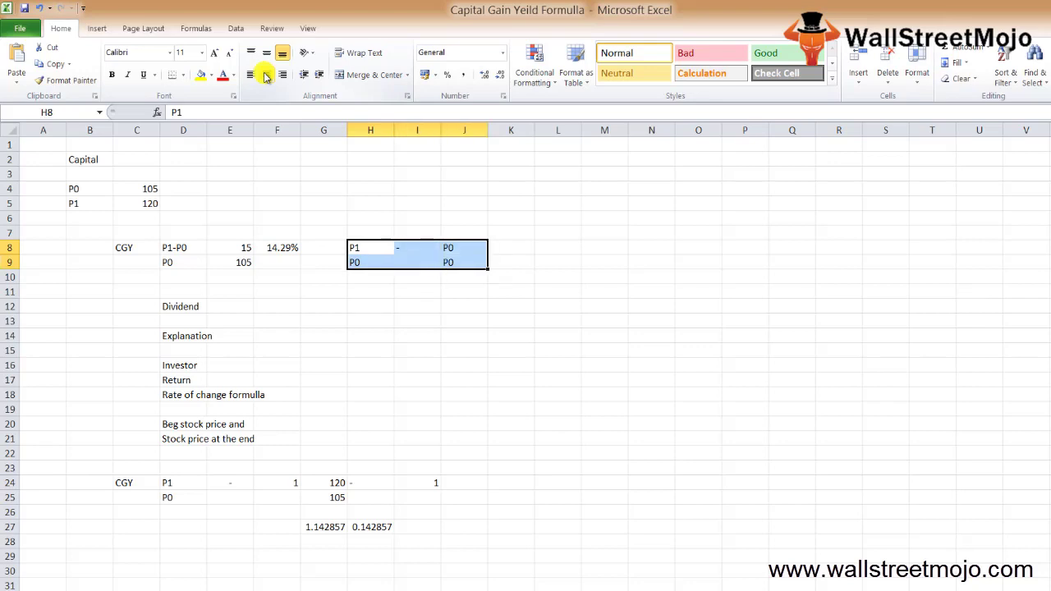
Enter P1 in cell K8 over P0 in K9 to begin the simplified form of the formula
key("Down")
key("Right")
key("Right")
key("Right")
key("Up")
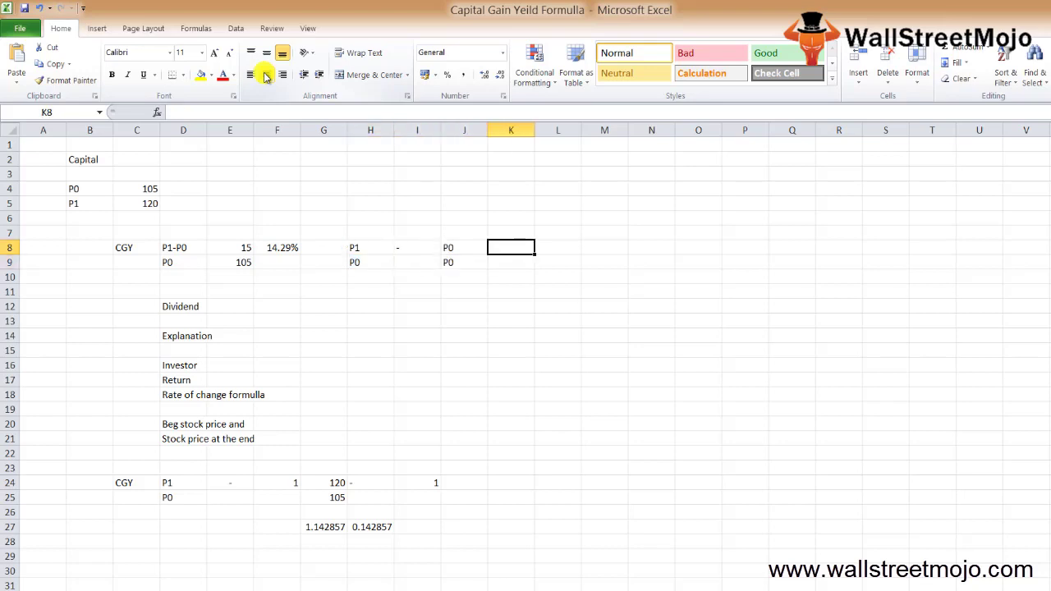
type("P1")
key("Return")
type("P0")
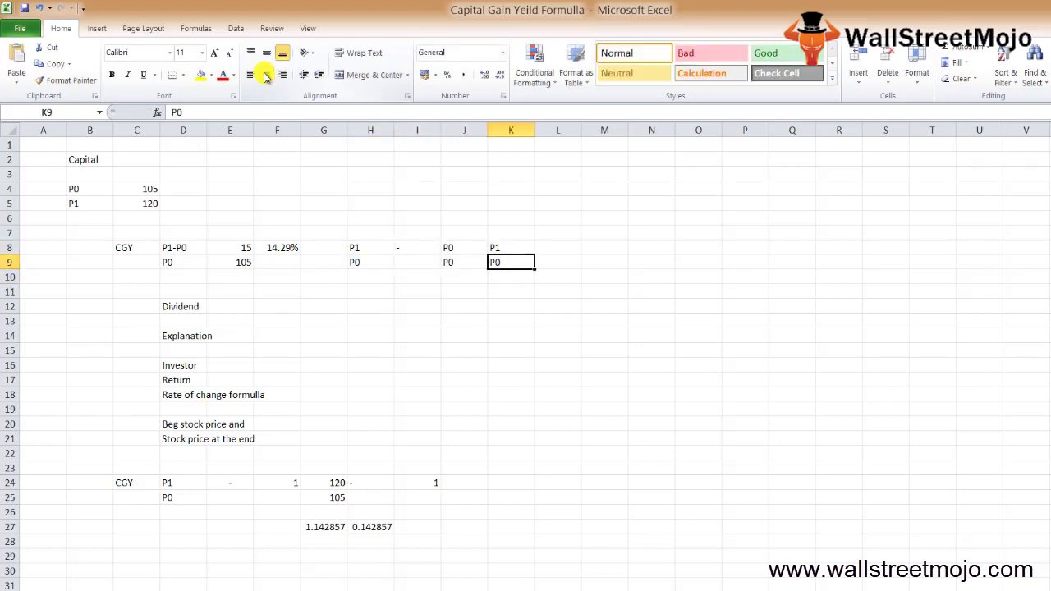
Finish the simplified formula with a minus sign in cell L8 and the value 1 in M8
key("Up")
key("Right")
type("-")
key("Right")
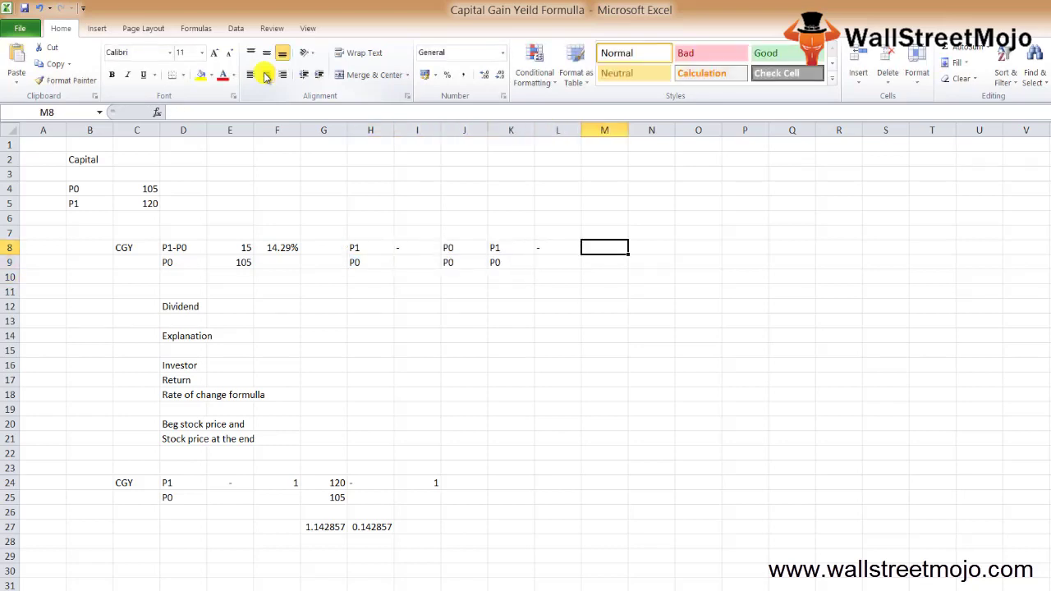
type("1")
key("Return")
Go to the next blank worksheet and enter the heading Use in cell B2
key("ctrl+Page_Down")
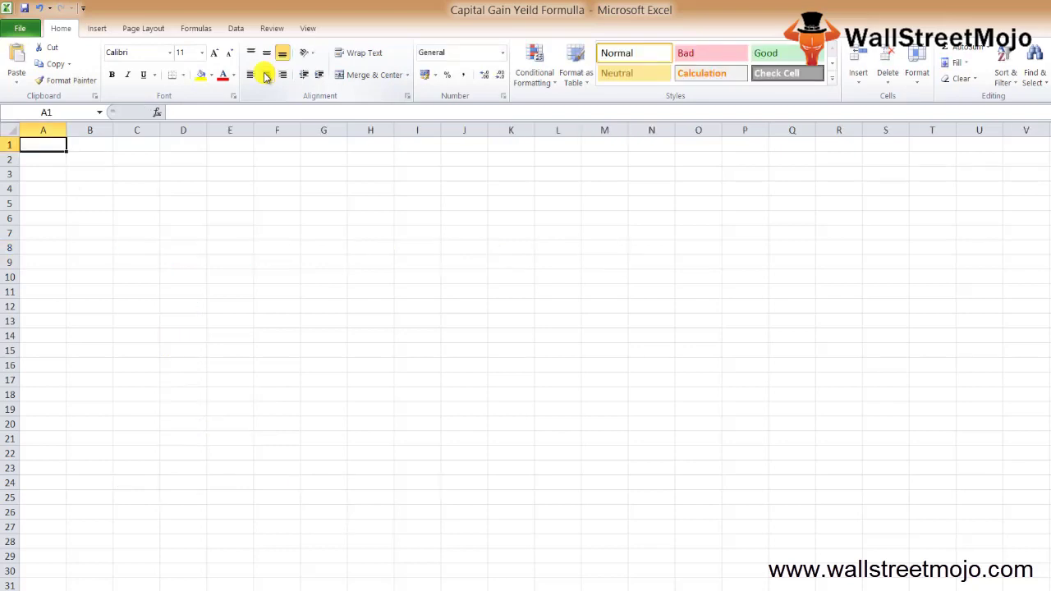
key("Down")
key("Right")
type("Use")
key("Return")
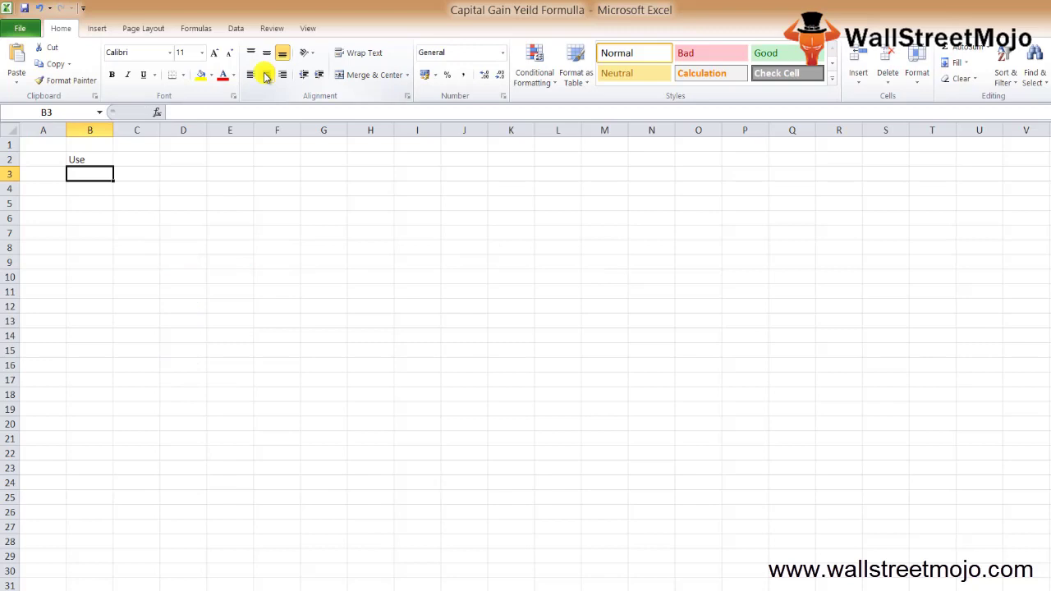
Enter the subheading Capital gain in cell B5
key("Down")
key("Down")
type("Ca")
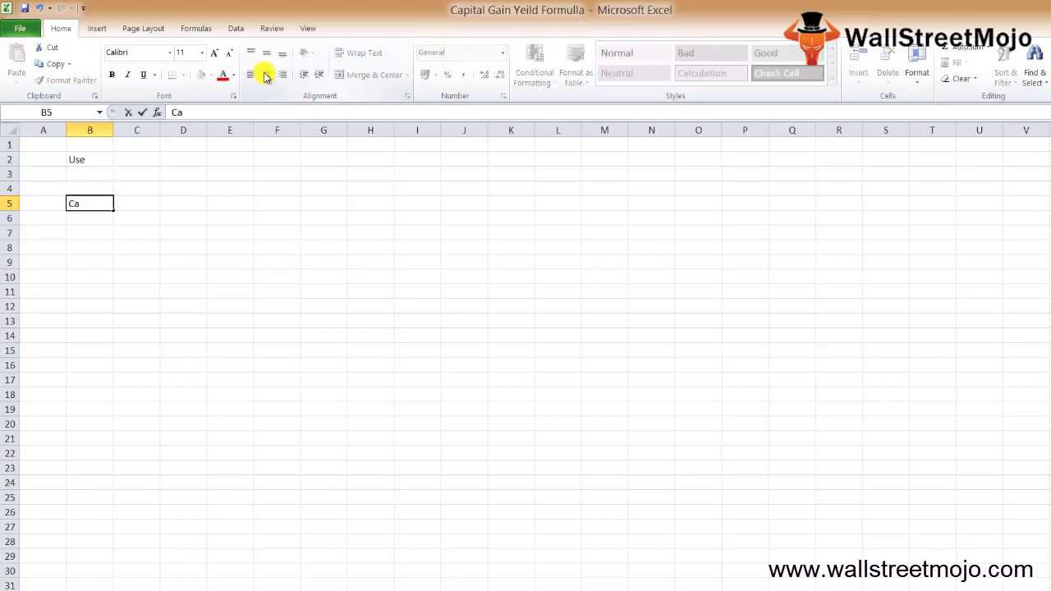
type("pital gain")
key("Return")
Add point 1 in cell A7 with the text "Capital gain yeild as the return on investments" in B7
key("Left")
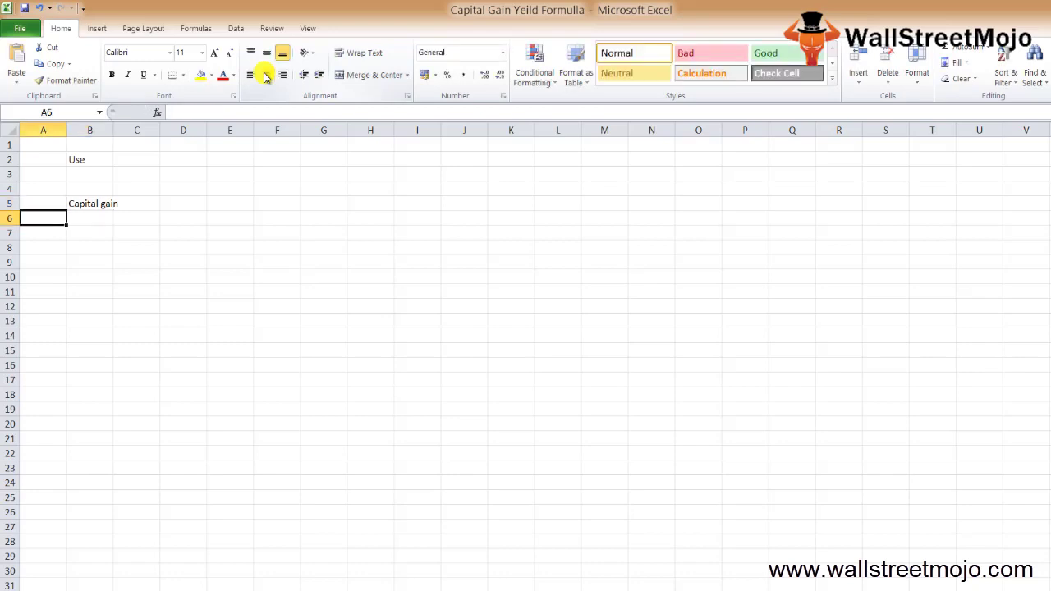
key("Down")
type("1")
key("Tab")
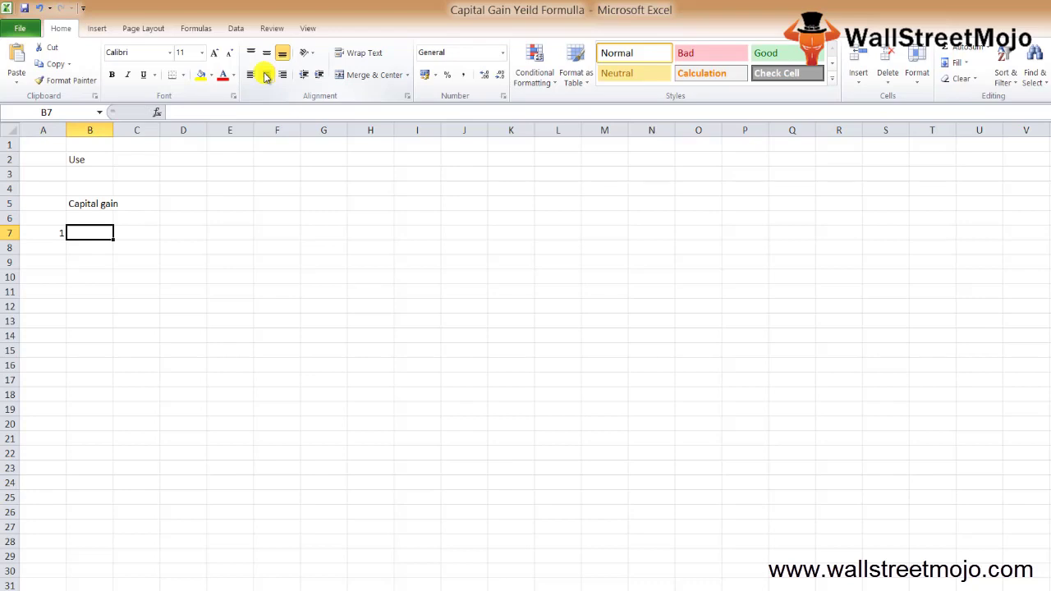
type("Capital gain")
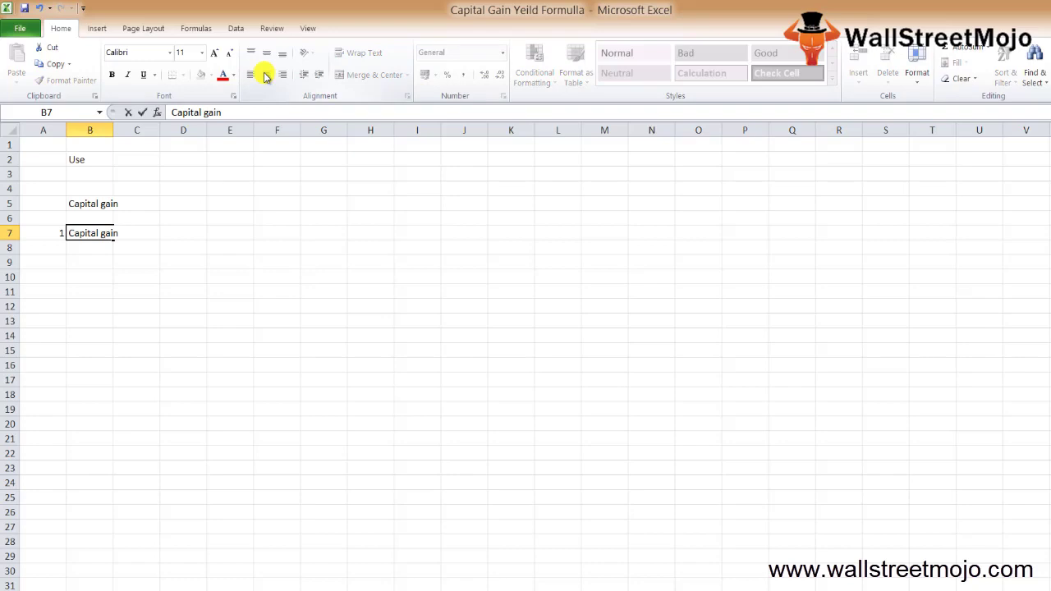
type(" yeild as the reu")
key("BackSpace")
type("turn ")
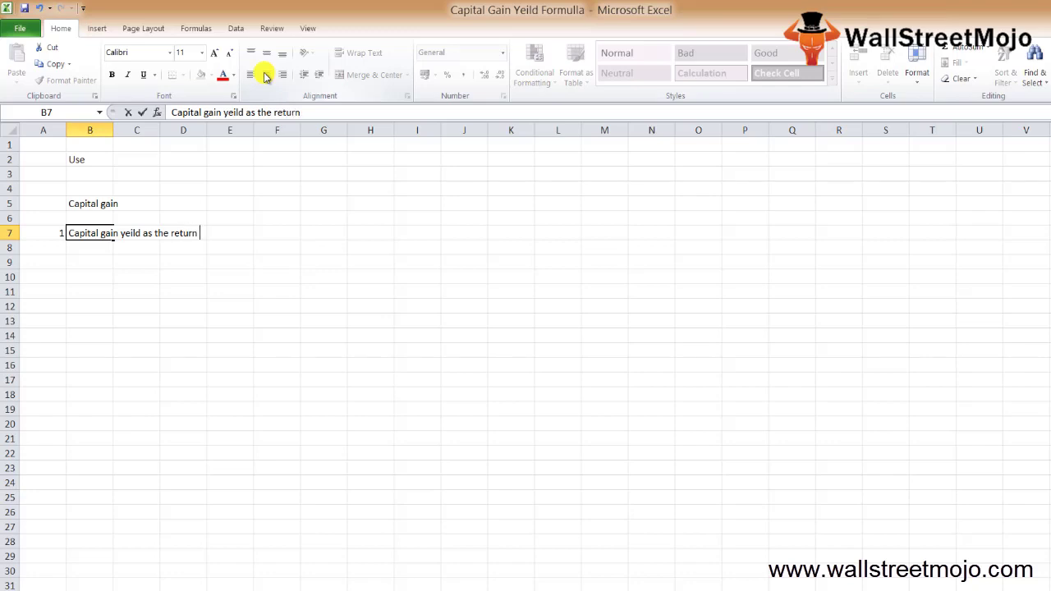
type("on investment")
type("s")
key("Return")
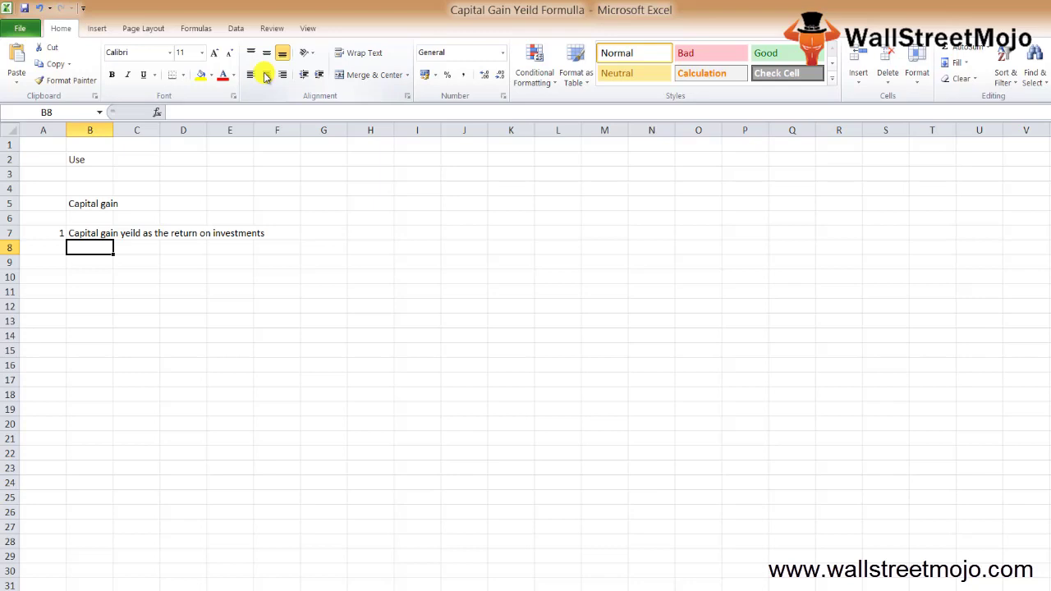
Add point number 2 in cell A9 and enter the text Mr A in B9
key("Down")
key("Left")
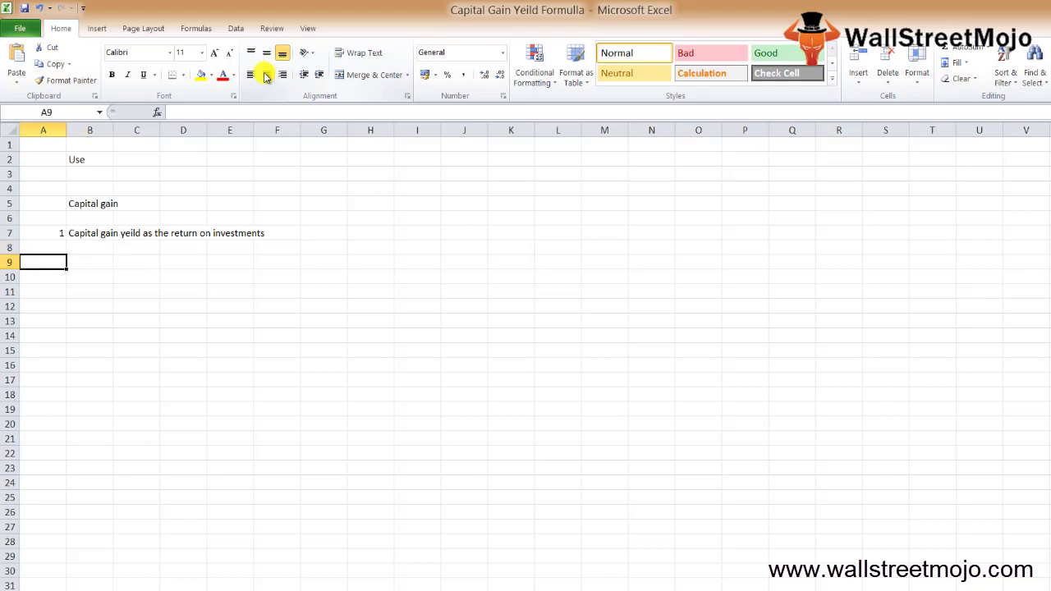
type("2")
key("Return")
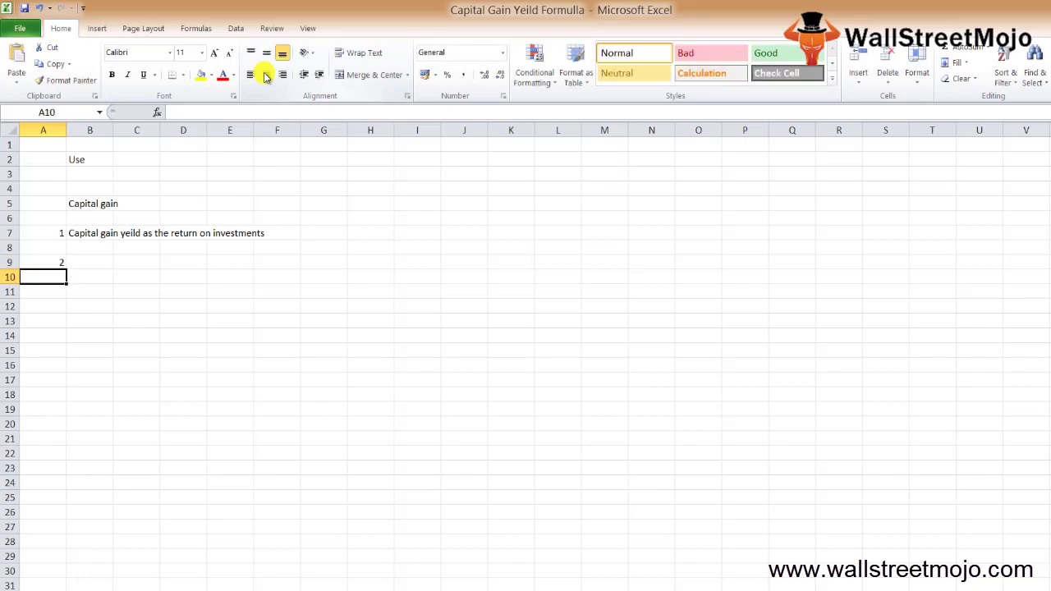
key("Up")
key("Right")
type("Me")
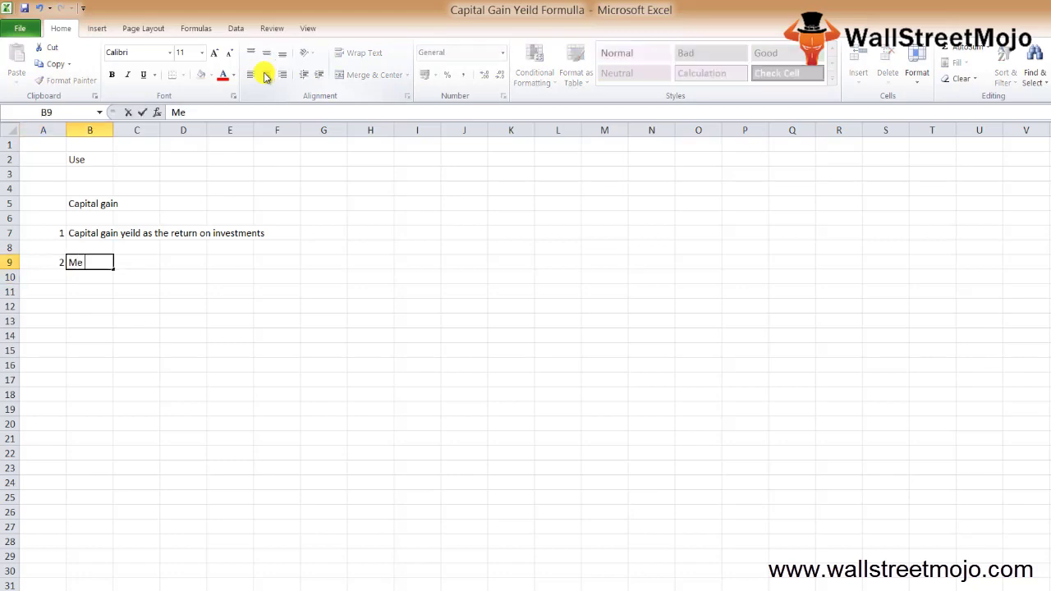
key("BackSpace")
type("r A")
key("Return")
Enter 25% in cell C9 beside the Mr A entry
key("Up")
key("Right")
type("25%")
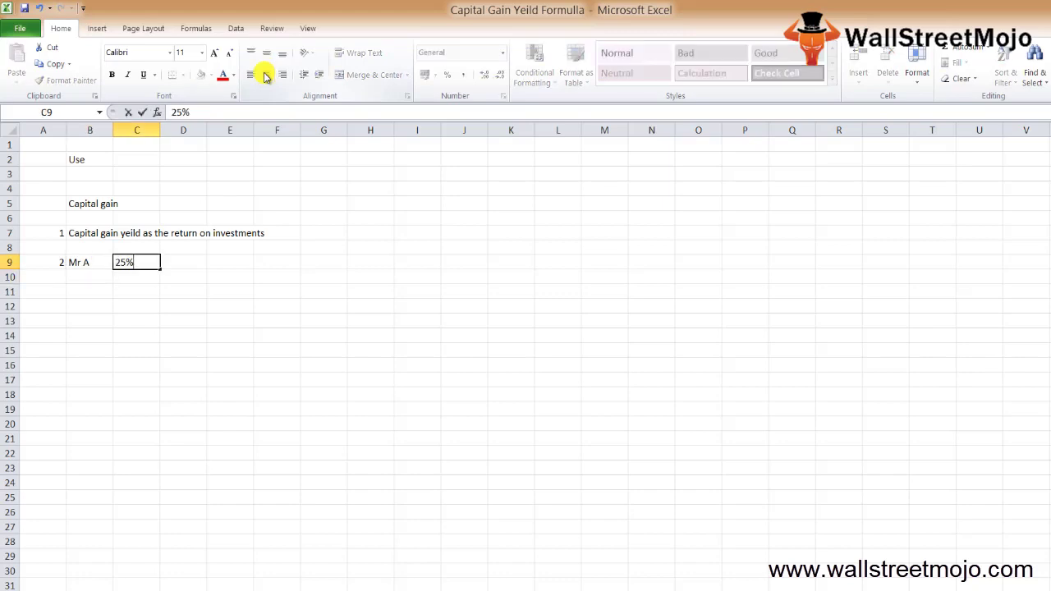
key("Return")
Enter the text Negative Capital yeild -5% in cell D9 beside the 25% value
key("Up")
key("Right")
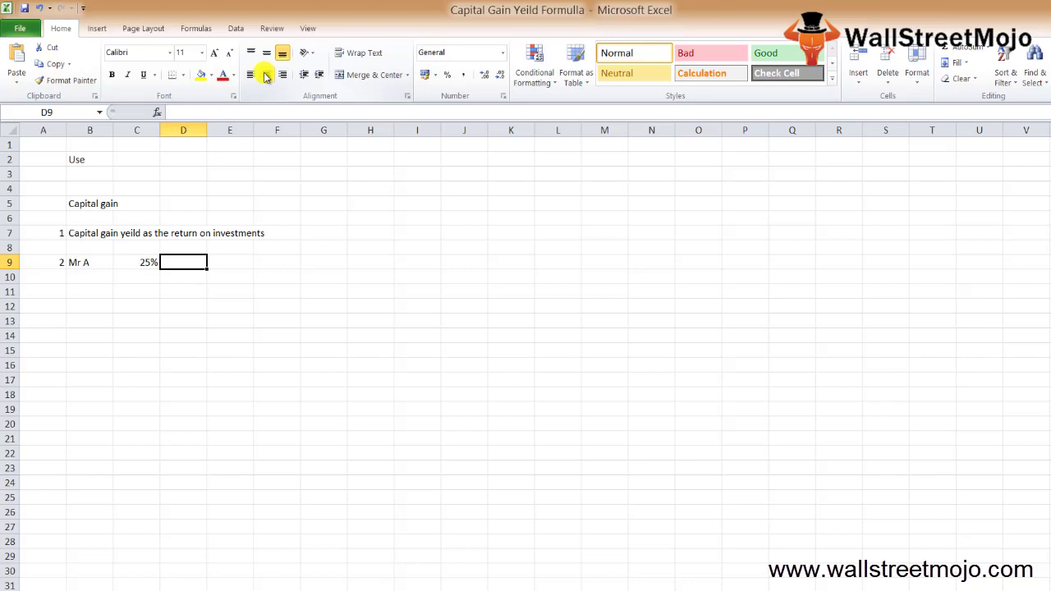
type("Negativ")
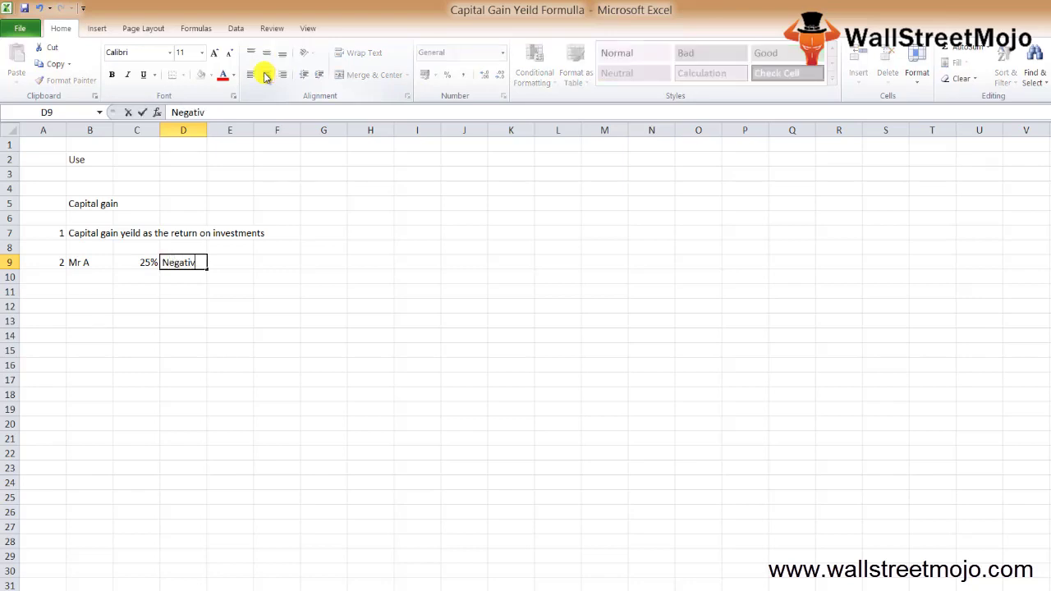
type("e Capital yeild")
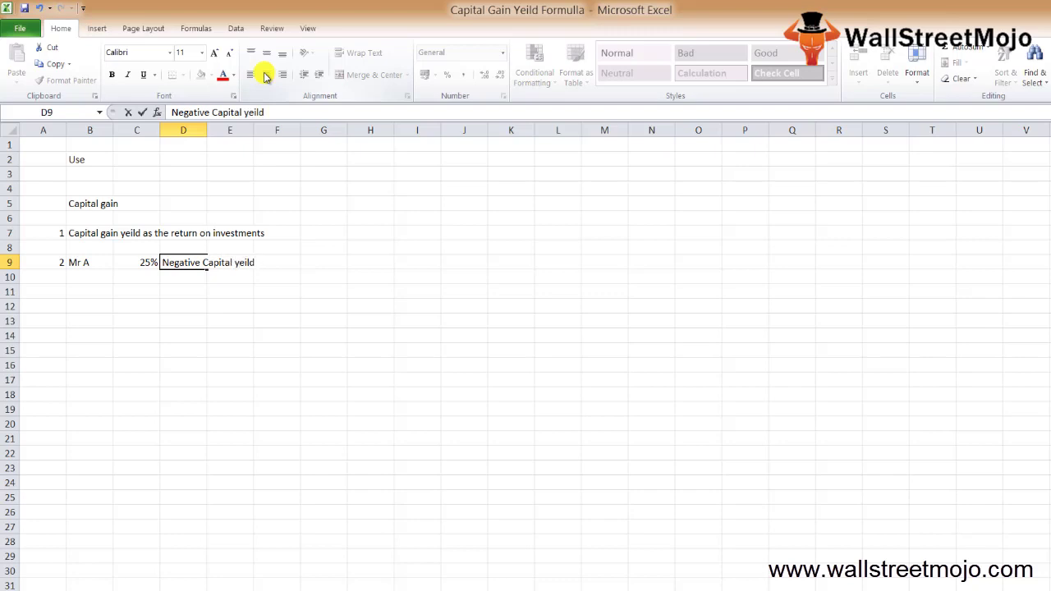
type(" -5%")
key("Return")
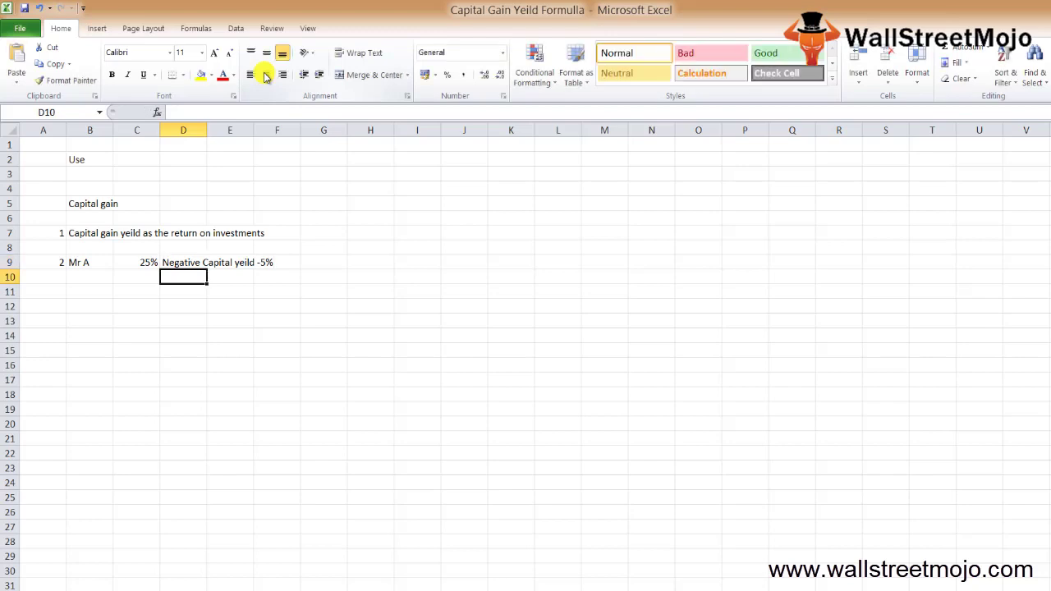
Enter Dividend Yeild in cell D10 and its value of 30% in F10
type("Divi")
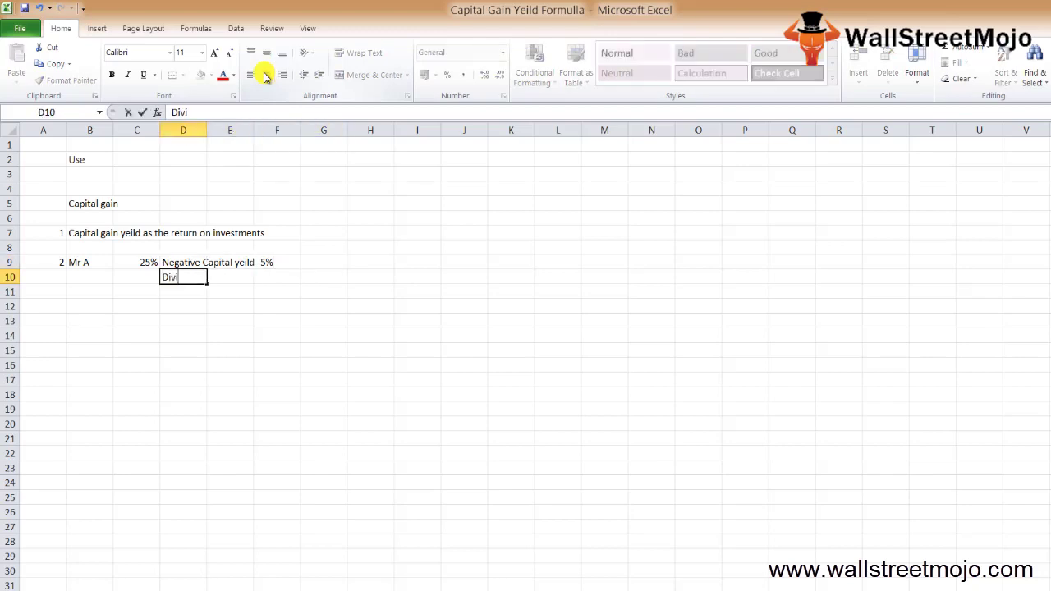
type("dend Yeild")
key("Return")
key("Up")
key("Right")
key("Right")
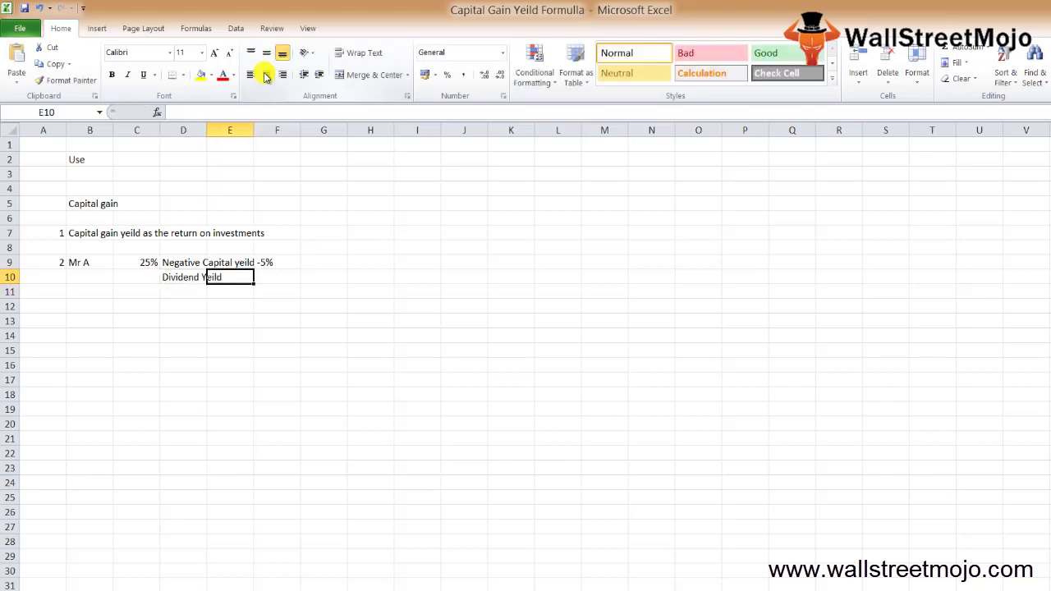
type("30%")
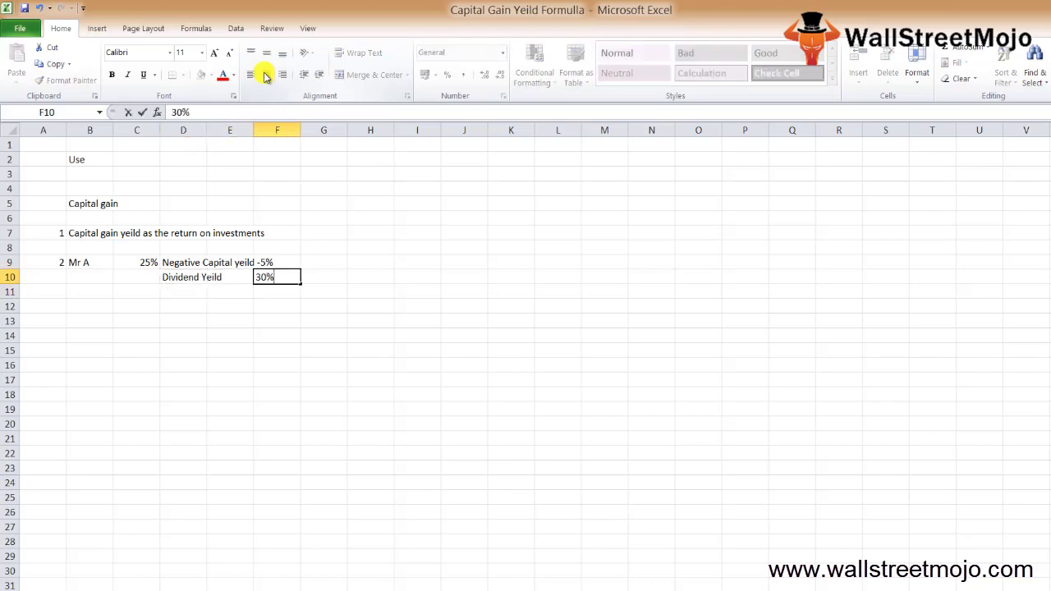
key("Return")
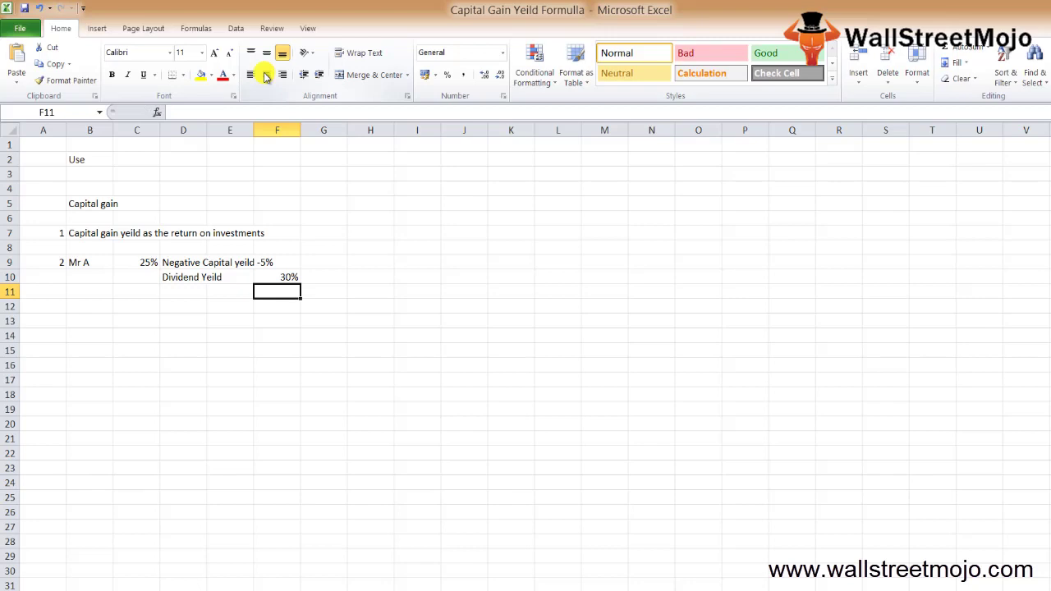
List Capital gain in cell B12 and Dividend Yeild in B13
key("Down")
key("Down")
key("Left")
key("Left")
key("Left")
key("Left")
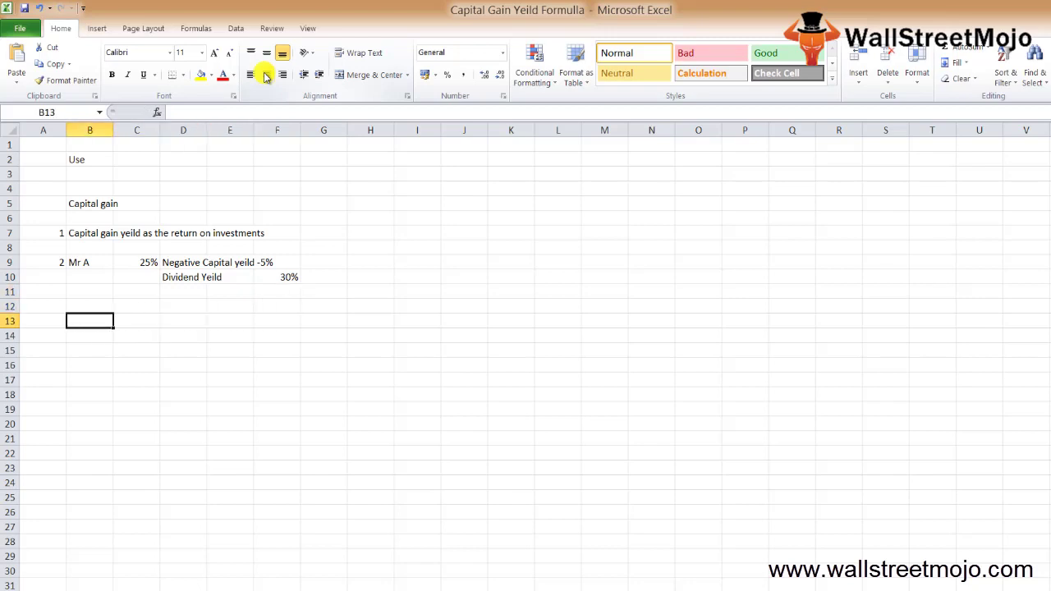
key("Up")
type("Capi")
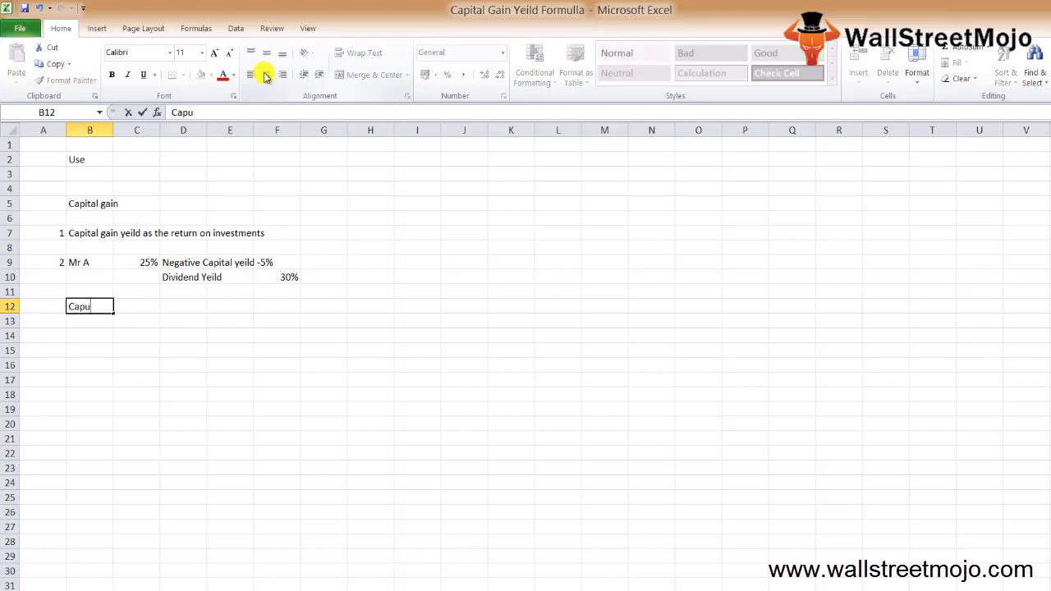
key("BackSpace")
key("BackSpace")
type("pital gain")
key("Return")
type("Di")
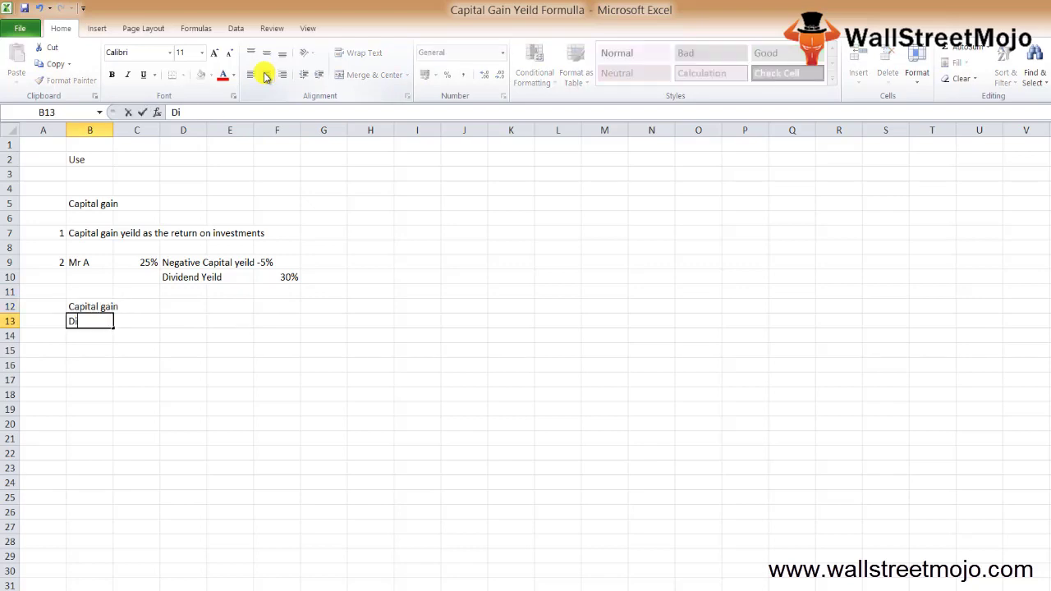
type("vidend Yeild")
key("Return")
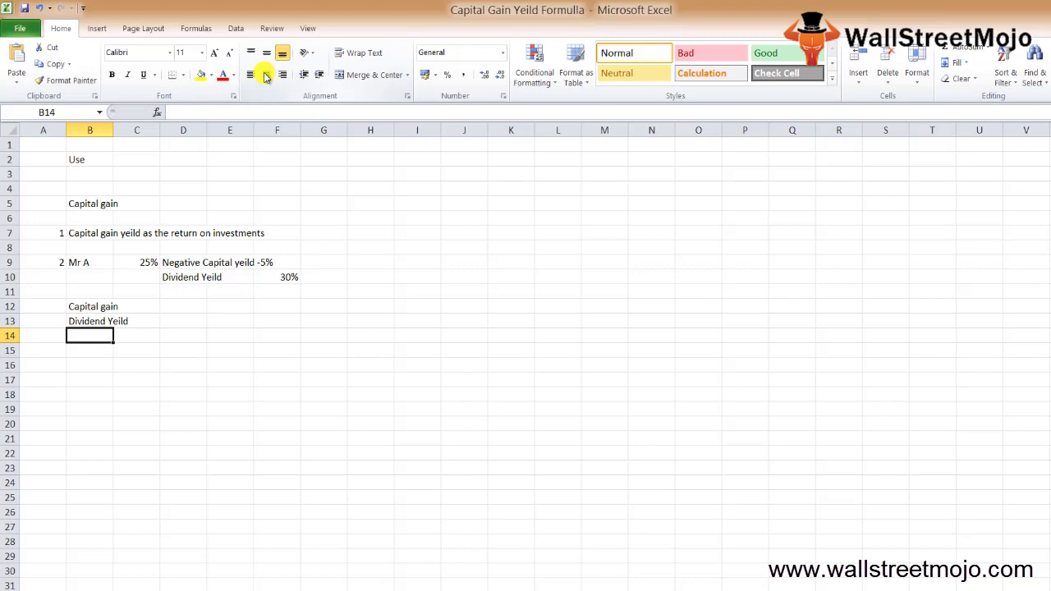
Begin the dividend formula by entering the label Dividend Yeild = in cell B16
key("Return")
key("Return")
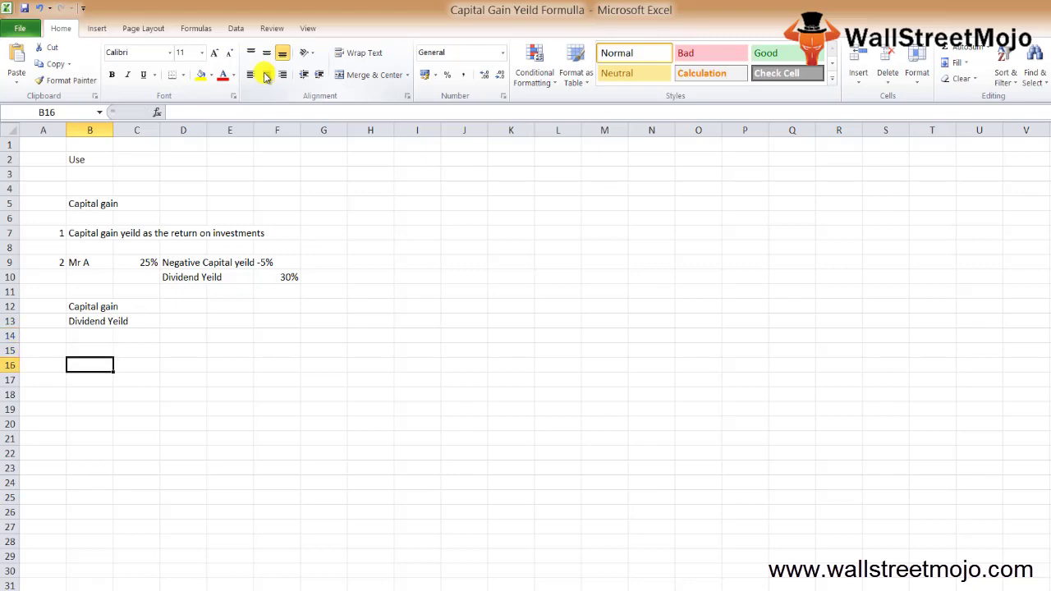
type("Divic")
key("BackSpace")
type("d")
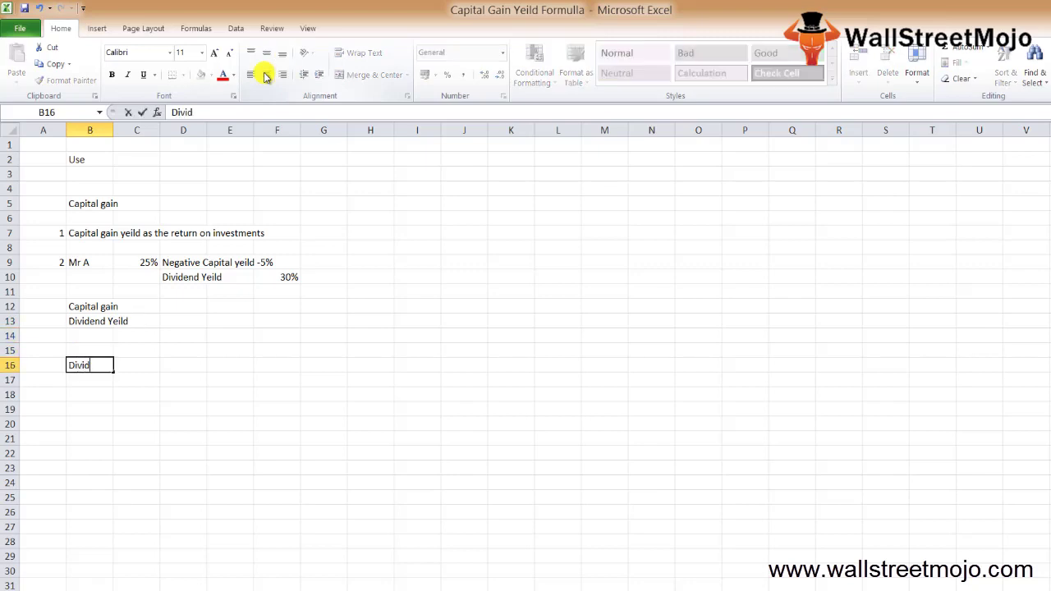
type("end Yeild =")
Complete the dividend formula with Annual Dividend in cell D16 and Price beneath it in D17
key("Tab")
key("Tab")
type("Annual ")
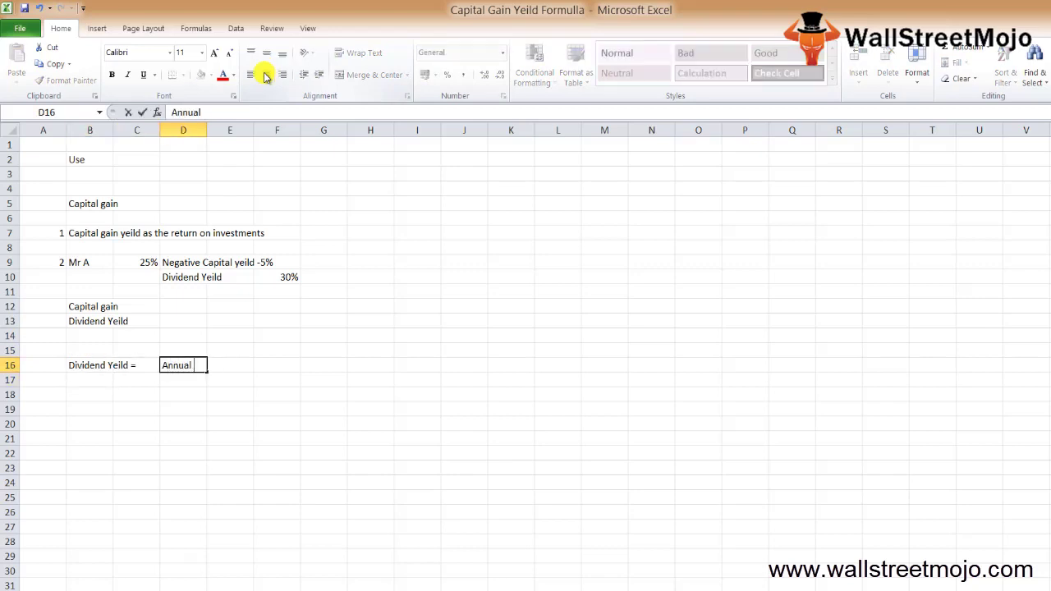
type("Dividend")
key("Return")
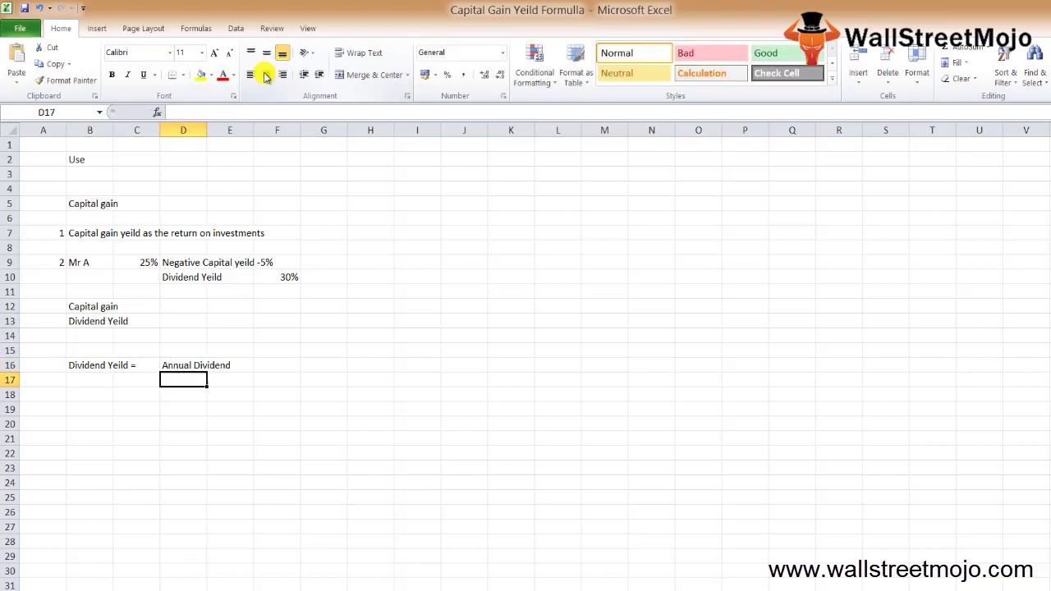
type("Price")
key("Return")
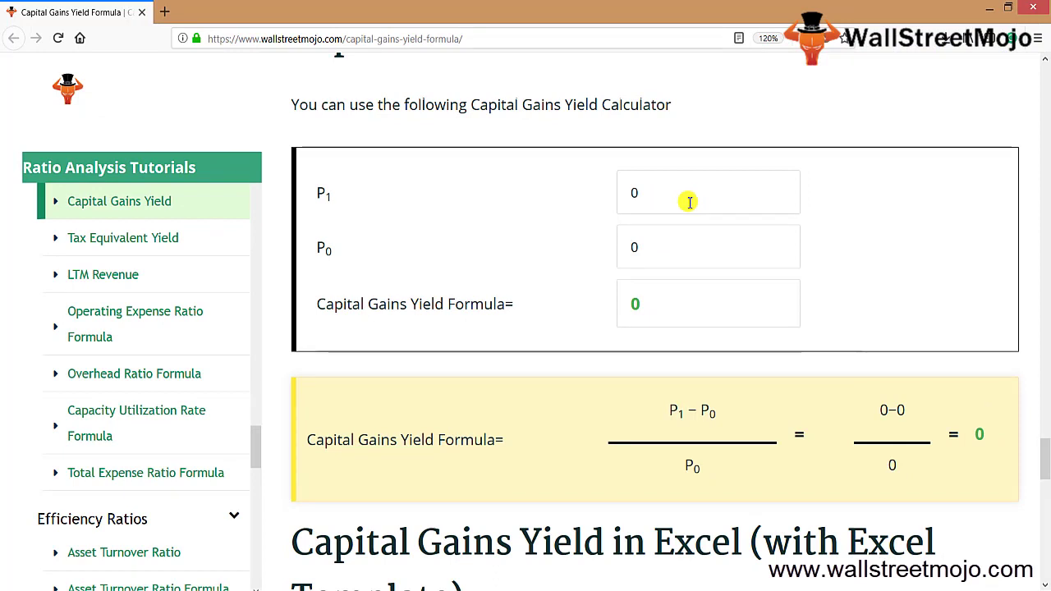
Switch to the web page's Capital Gains Yield calculator and set P1 to 150 and P0 to 100
left_click(660, 185)
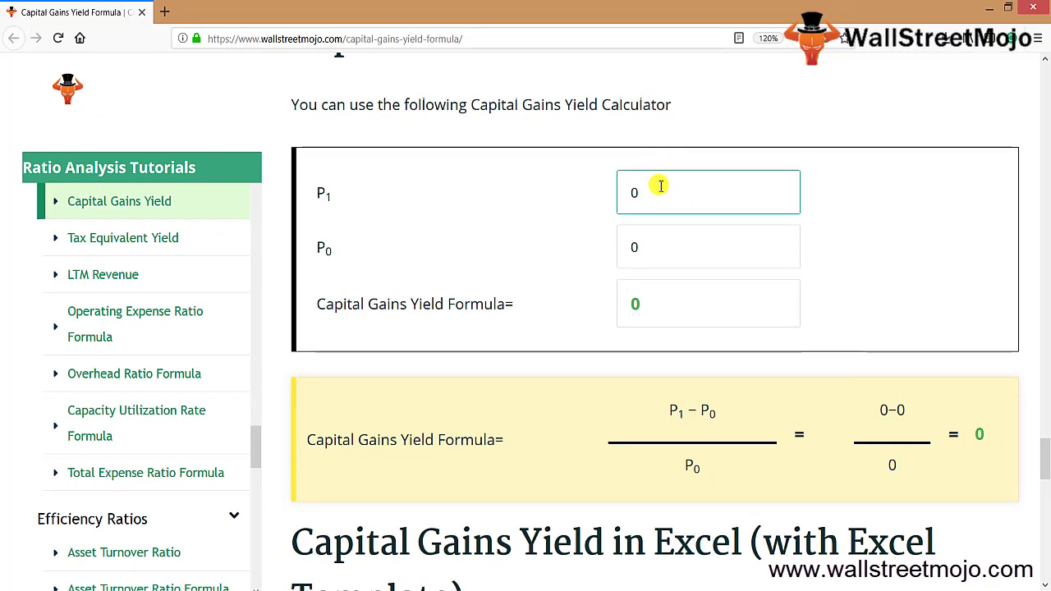
key("BackSpace")
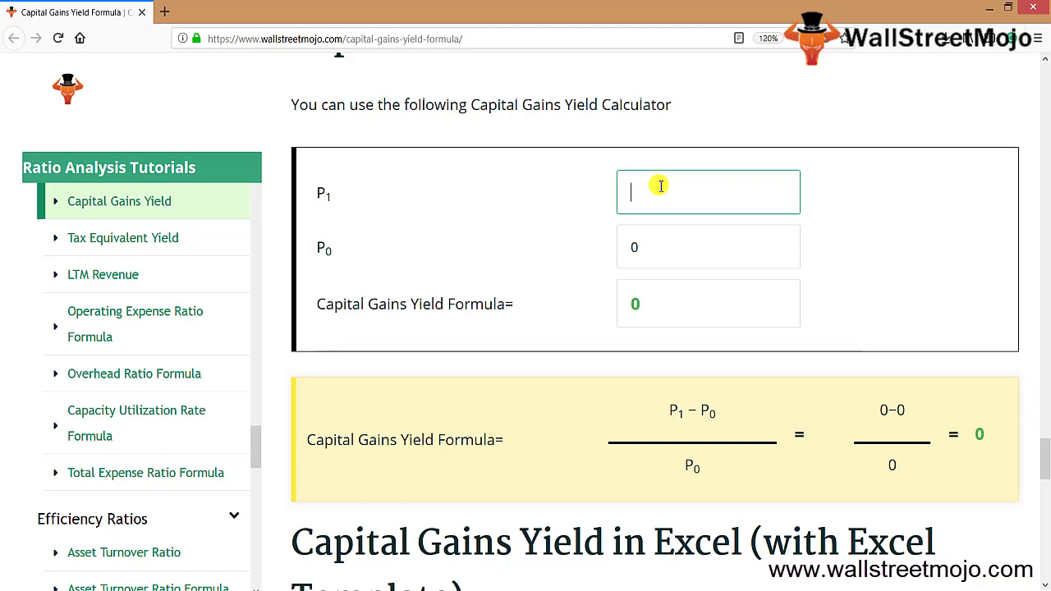
type("150")
key("Tab")
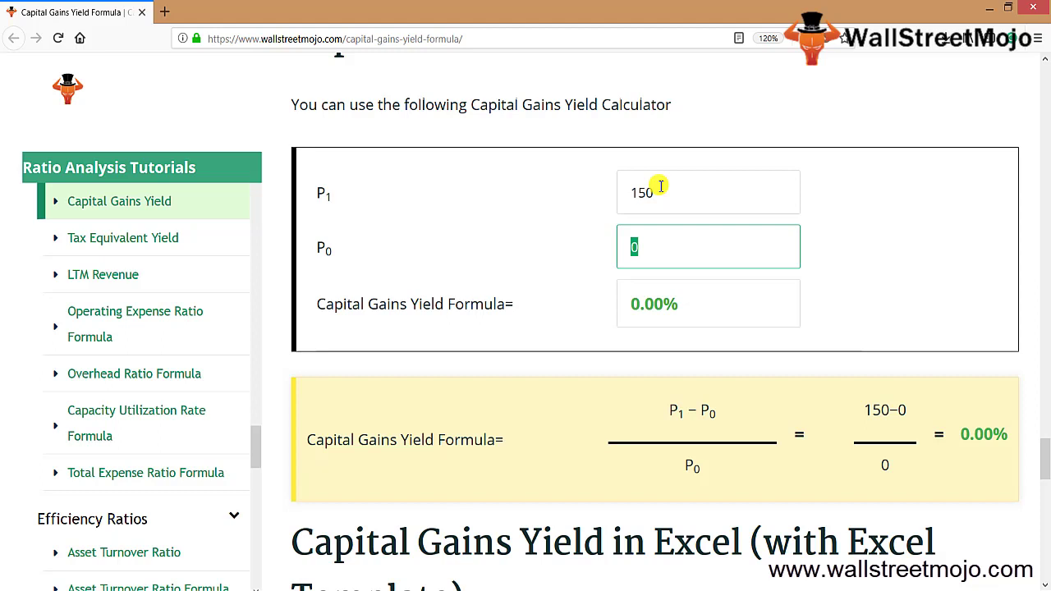
type("120")
key("BackSpace")
key("BackSpace")
type("00")
key("Tab")
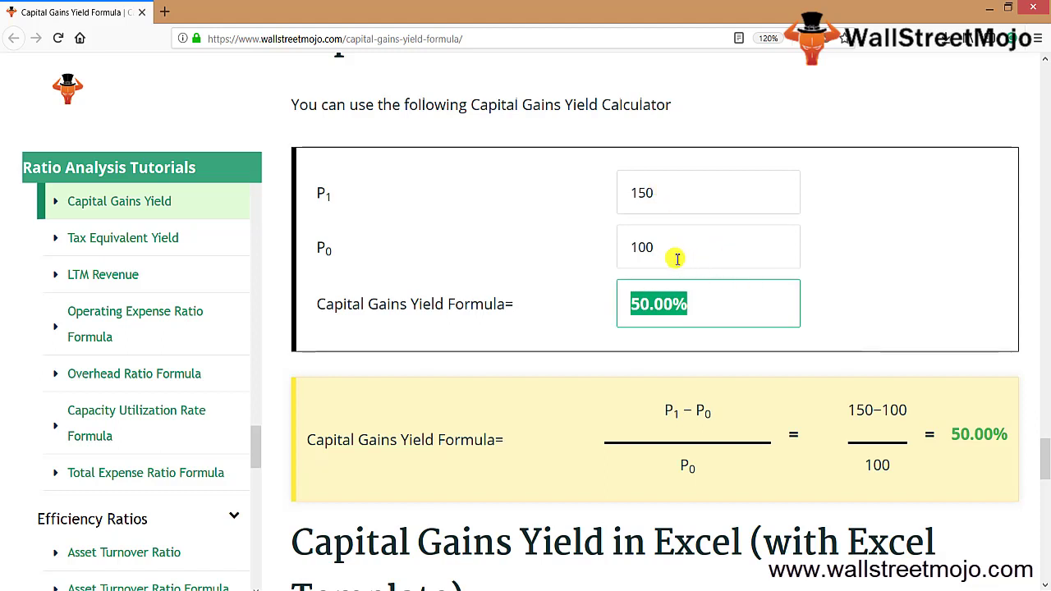
Change P1 in the Capital Gains Yield calculator to 140
left_click(664, 193)
key("BackSpace")
key("BackSpace")
type("40")
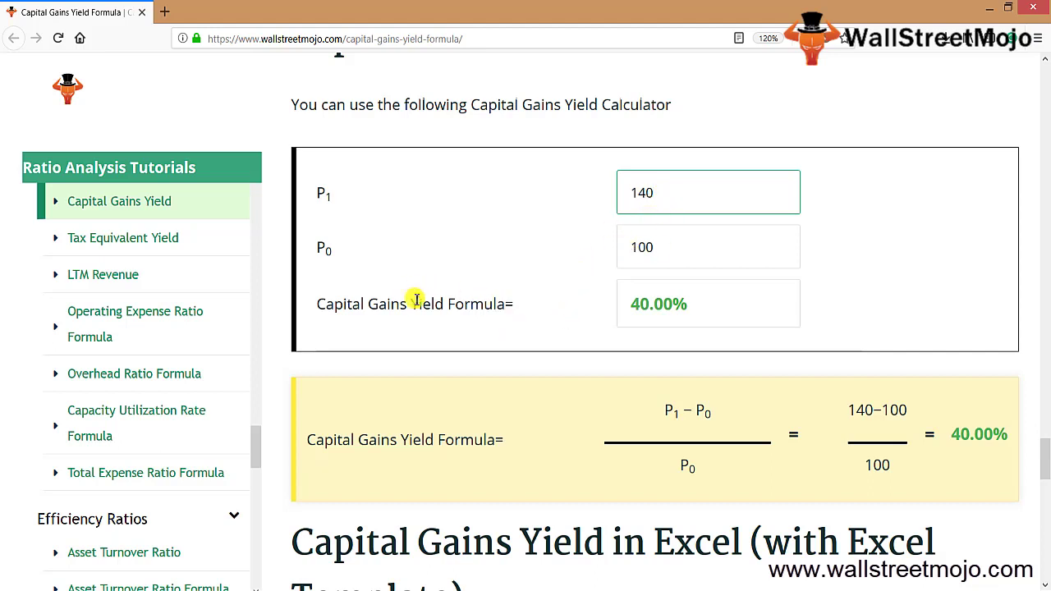
Set P1 in the Capital Gains Yield calculator to 160
key("BackSpace")
key("BackSpace")
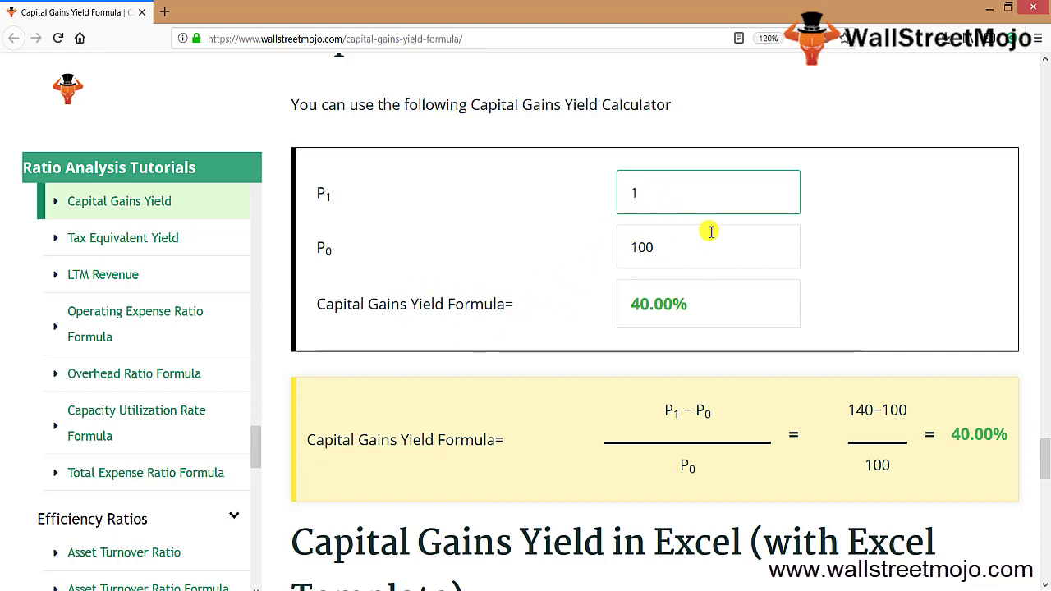
type("60")
key("Tab")
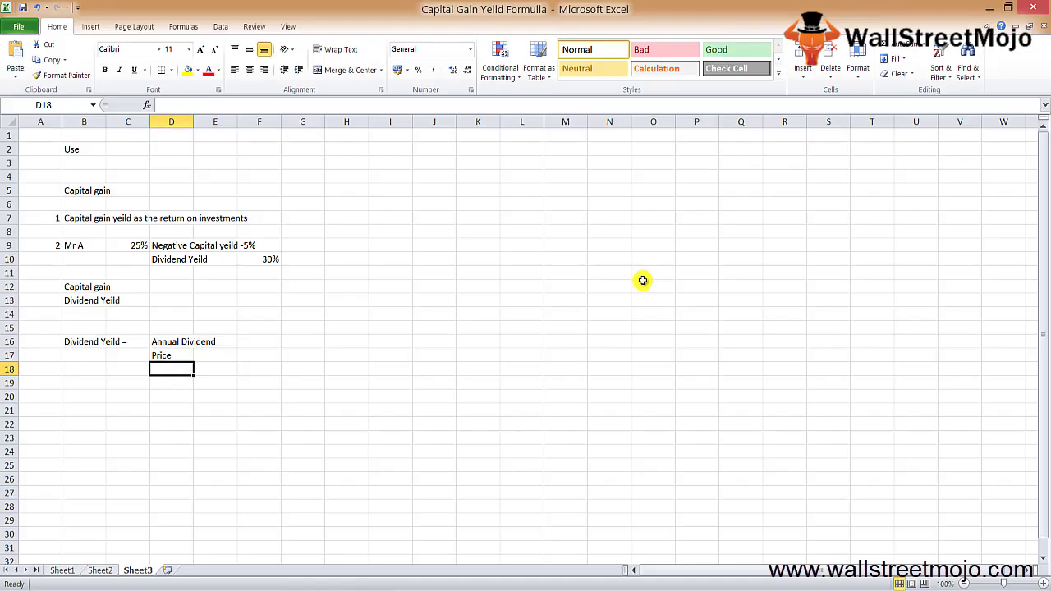
Return to the Excel sheet and enter the heading P0 in cell E19 with Costant beneath it in E20
key("Down")
key("Right")
type("P0")
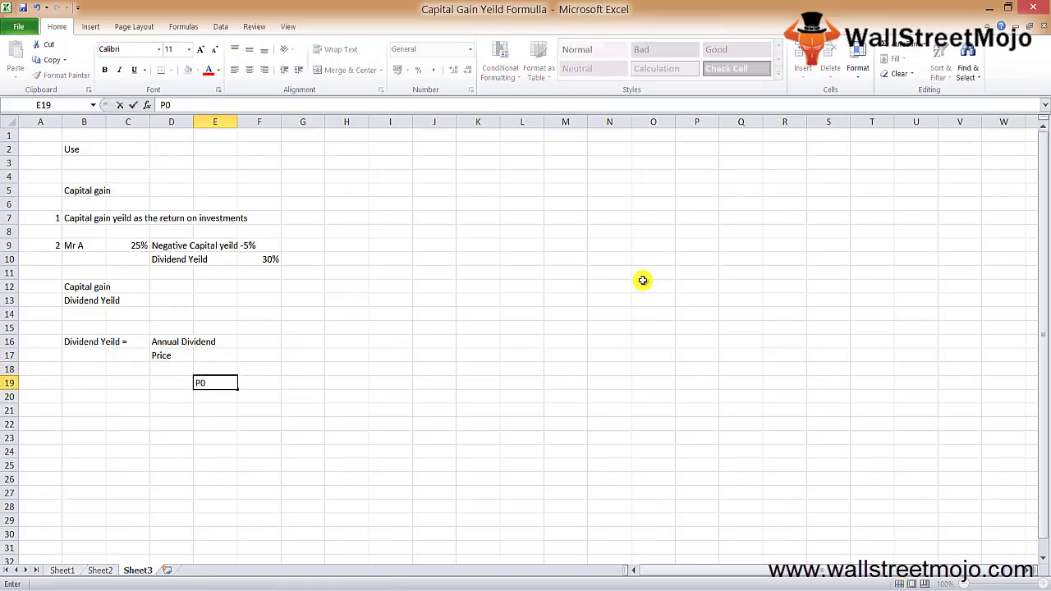
key("Return")
type("Cost")
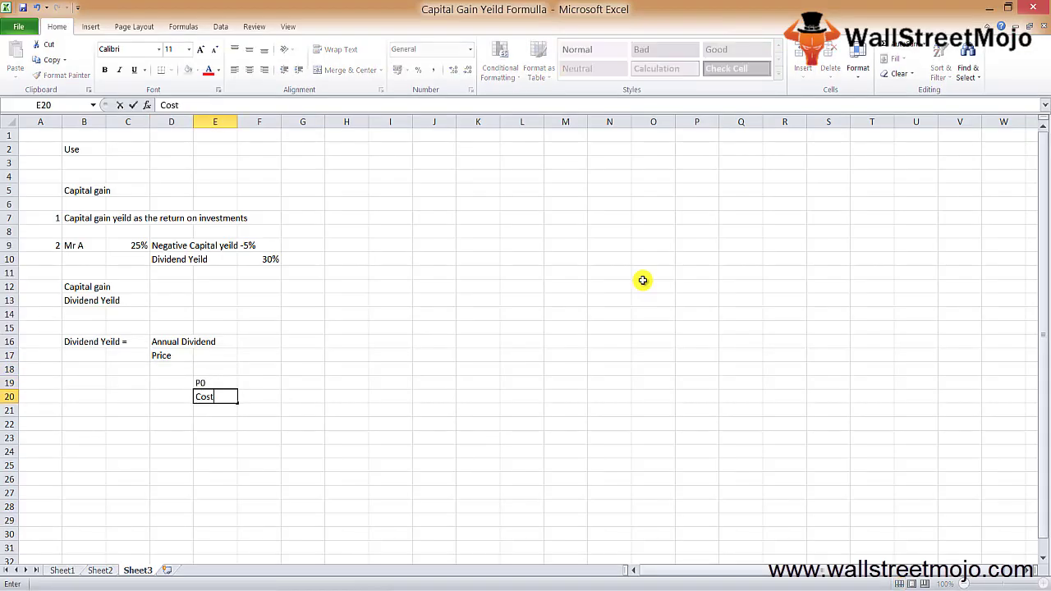
type("ant")
key("Return")
Enter the heading p1 in cell F19 and Increases beneath it in F20
key("Up")
key("Up")
key("Right")
type("p1")
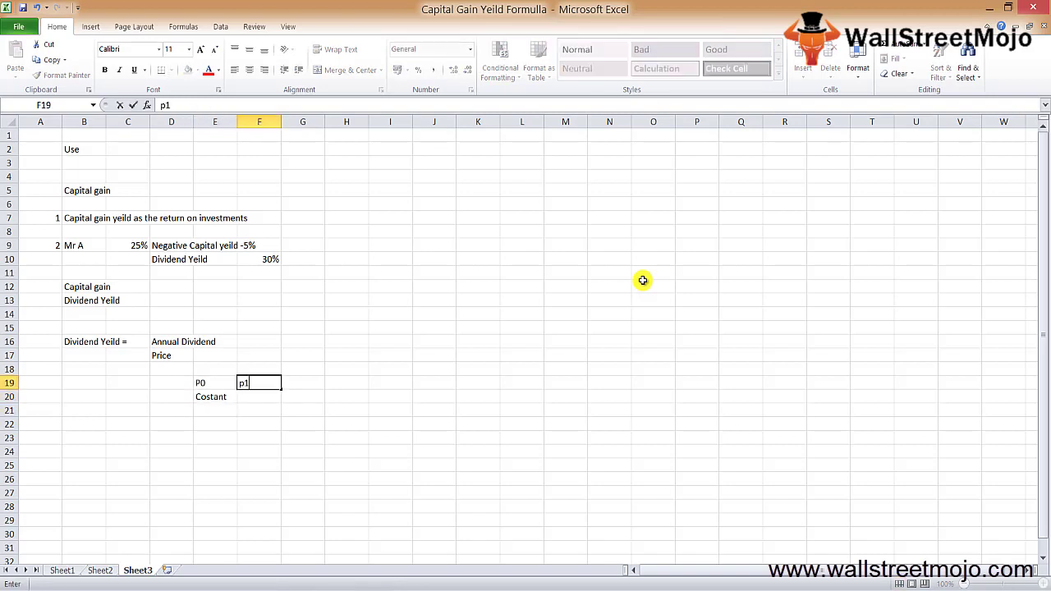
key("Return")
type("In")
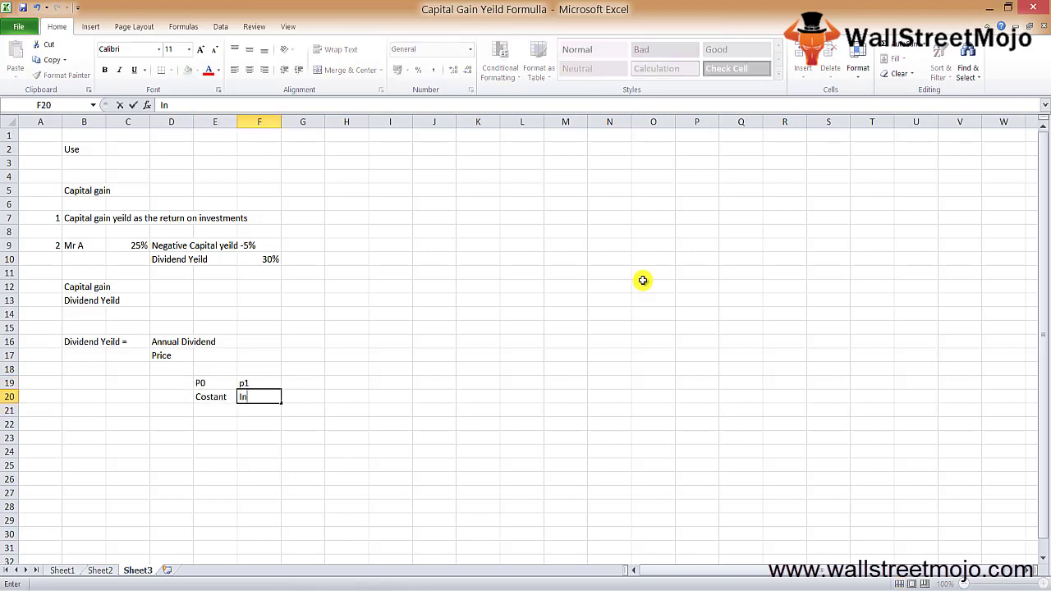
type("creases")
key("Return")
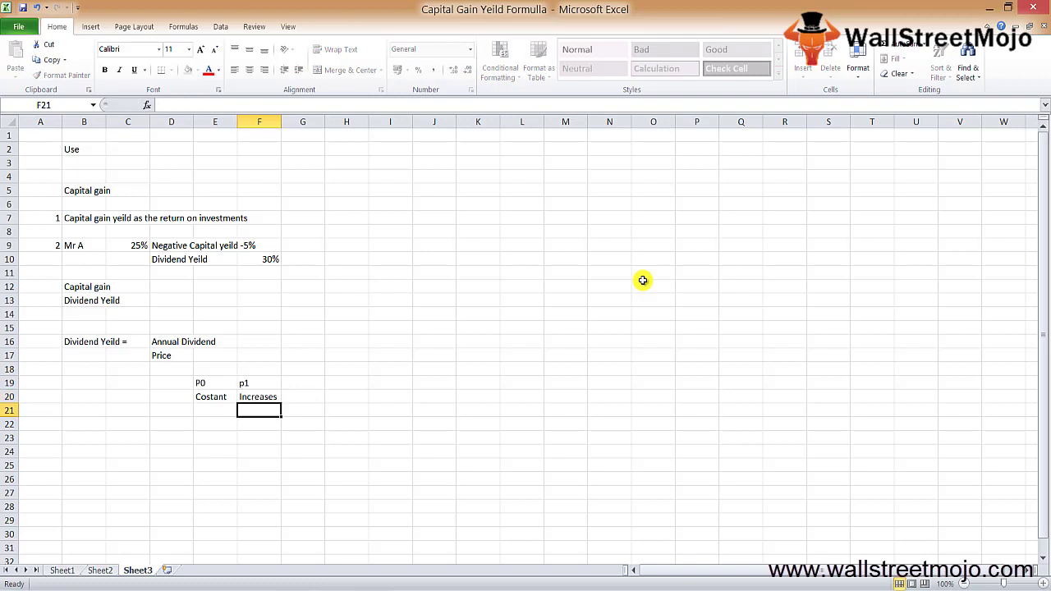
Enter the heading Ratio in cell G19 beside p1
key("Up")
key("Up")
key("Right")
type("Ratio")
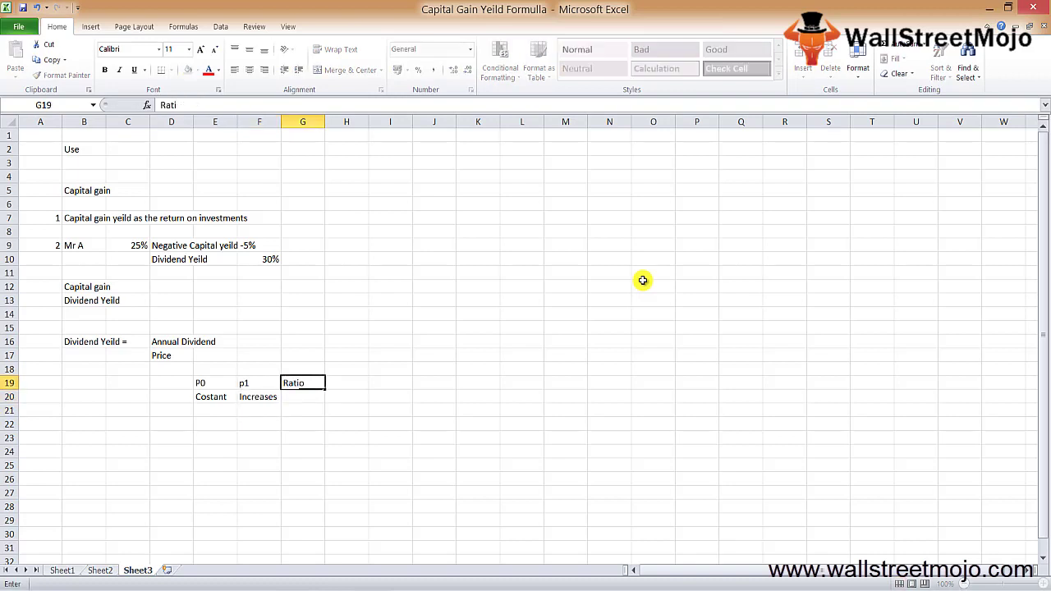
key("Return")
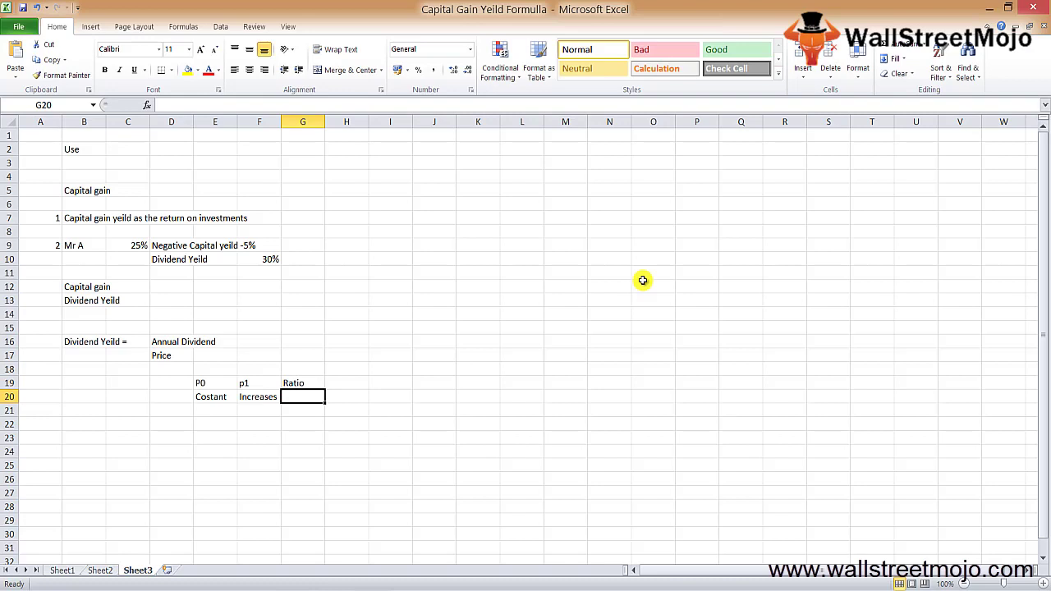
Replace the heading in cell G19 with Yeild and enter Increases beneath it in G20
key("Up")
type("Yeild")
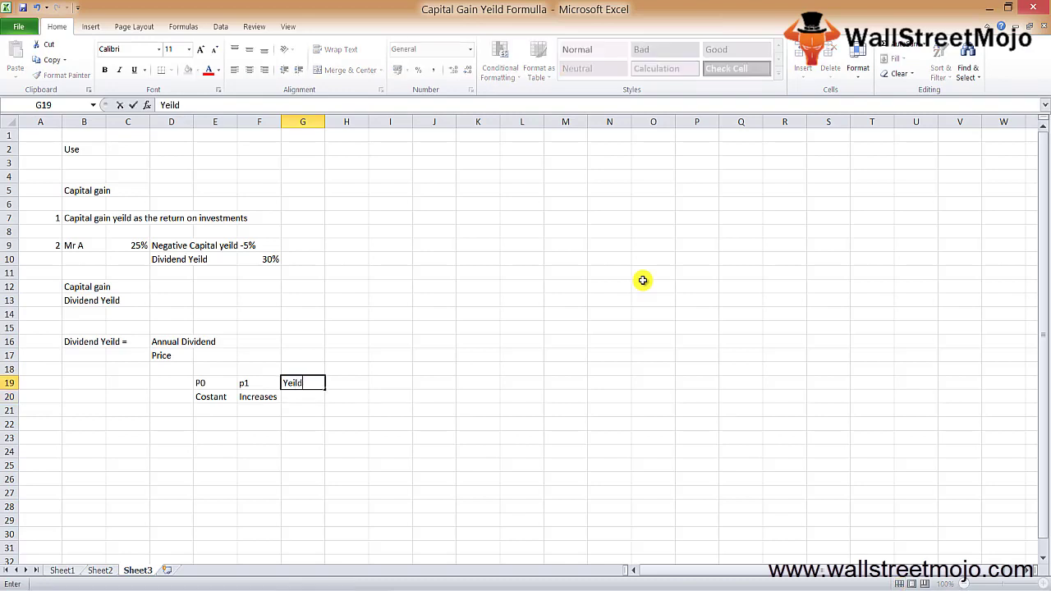
key("Return")
type("Increases")
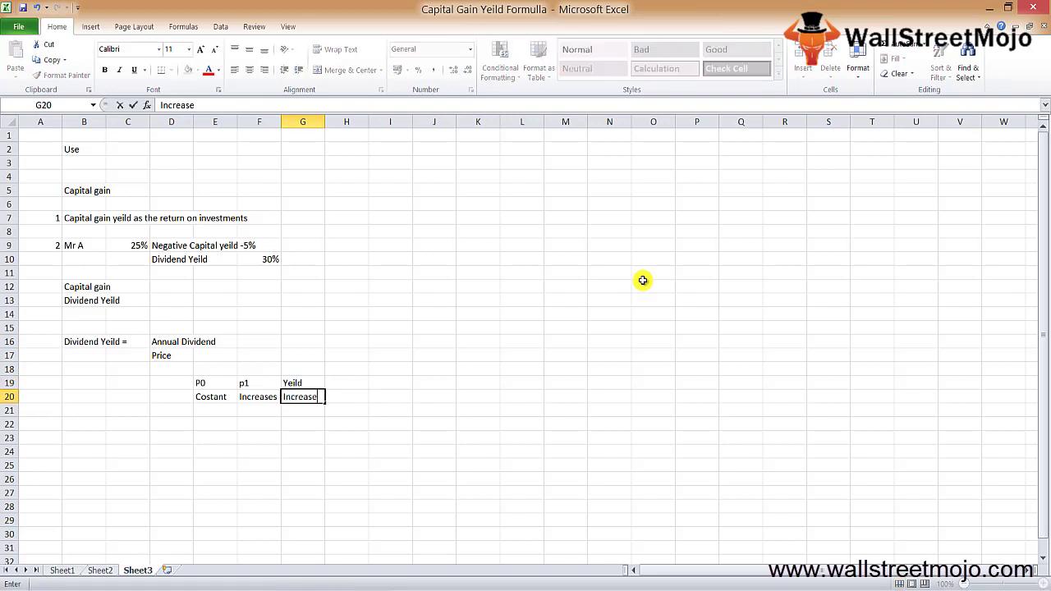
key("Return")
Correct the entry under P0 in cell E20 to Constant and fill it down into E21
key("Left")
key("Left")
key("Up")
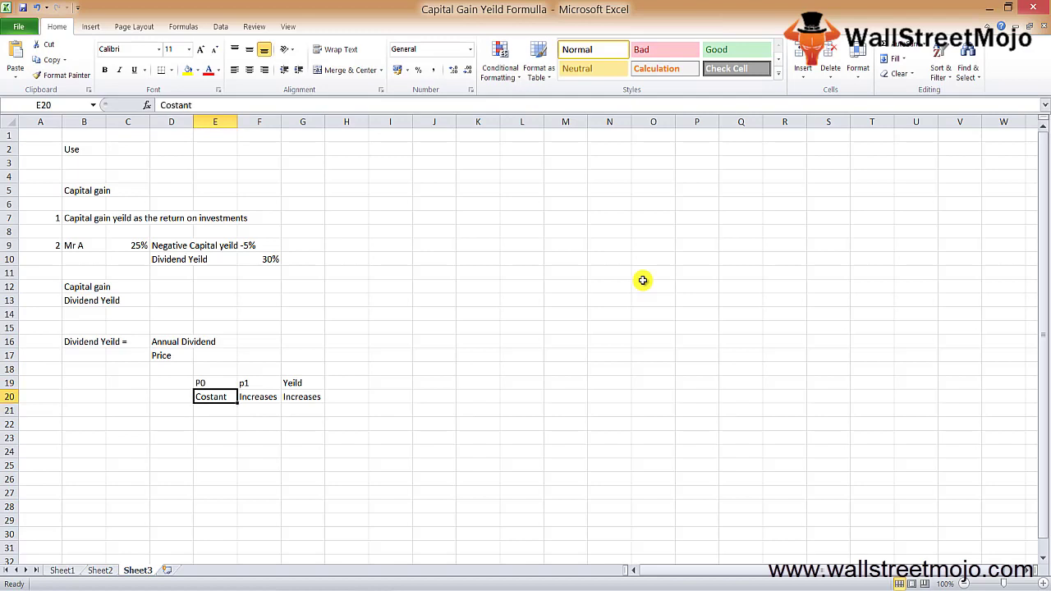
type("Consta")
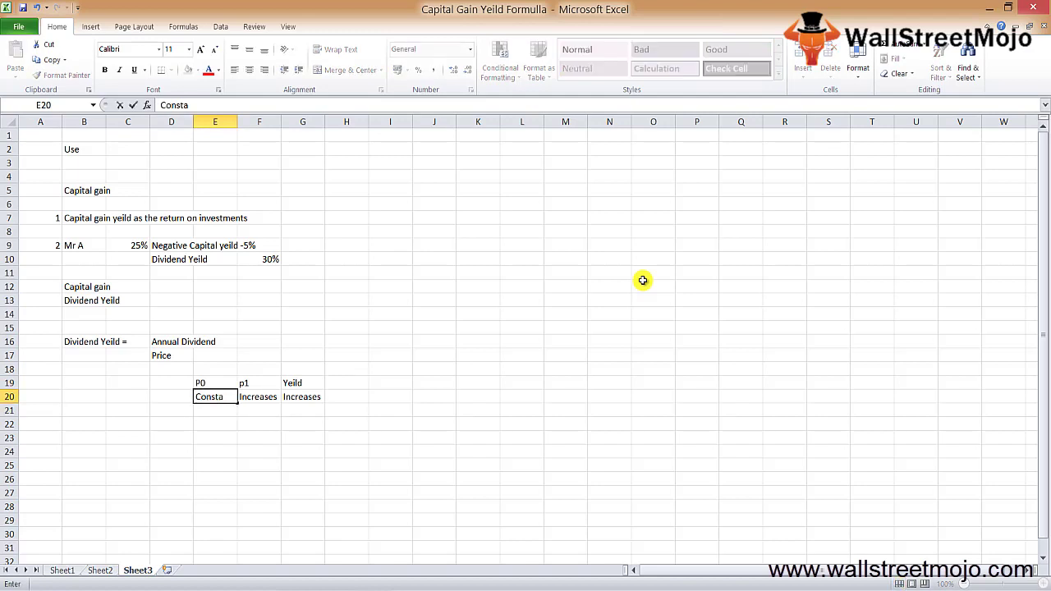
type("nt")
key("Return")
key("Up")
key("shift+Down")
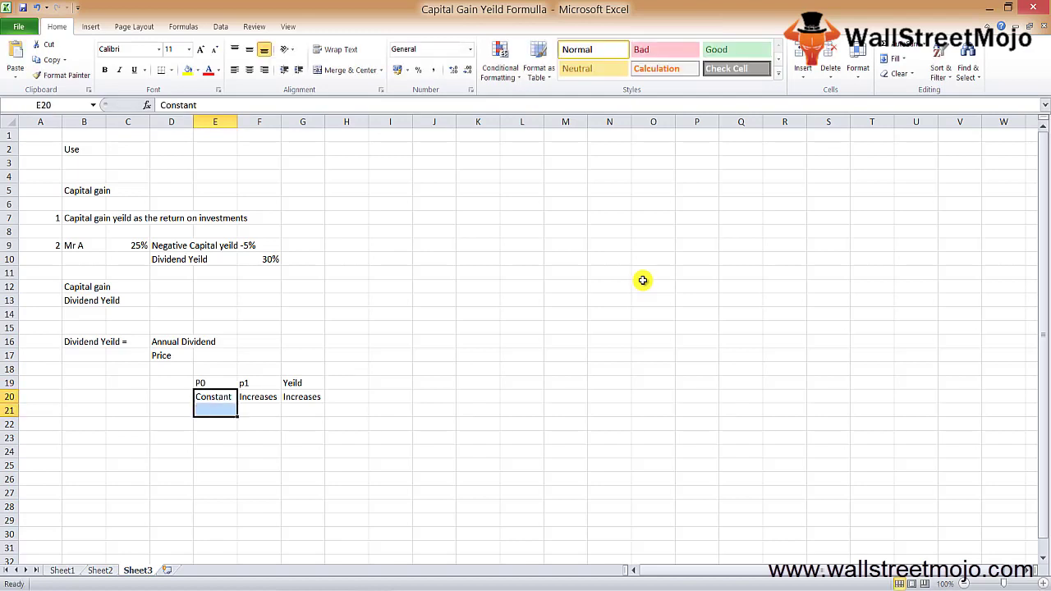
key("ctrl+d")
Enter Decreases in cell F21 as the second case under the p1 heading
key("Down")
key("Right")
key("Up")
key("Down")
key("F2")
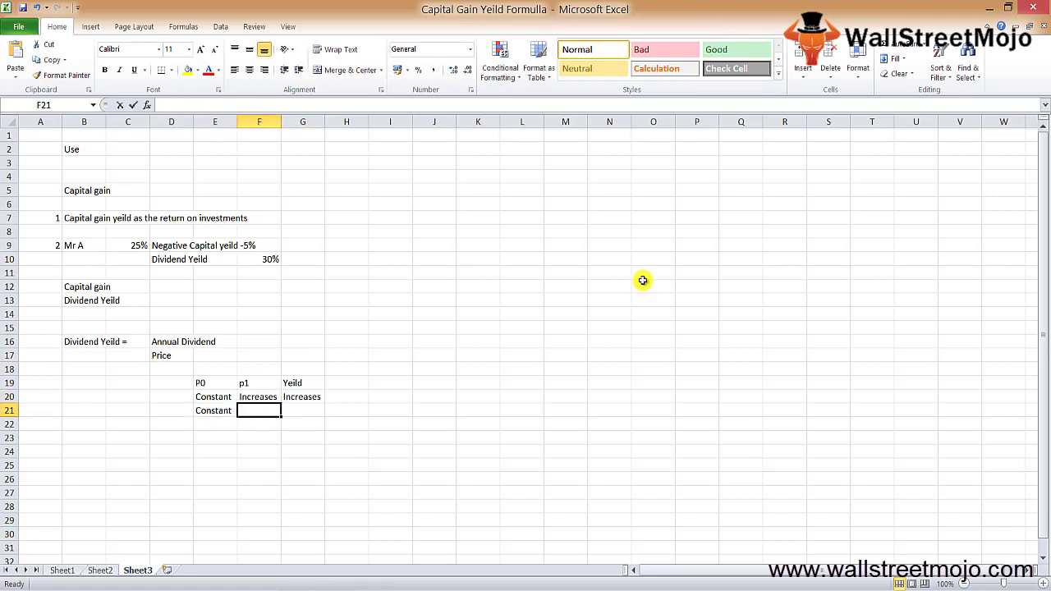
type("Decreas")
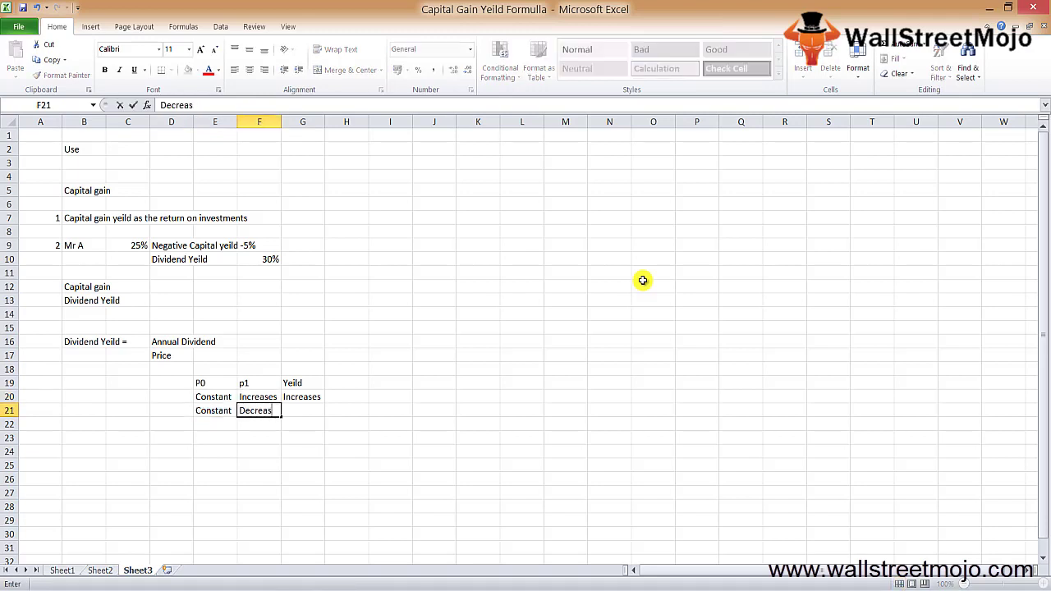
type("es")
key("Return")
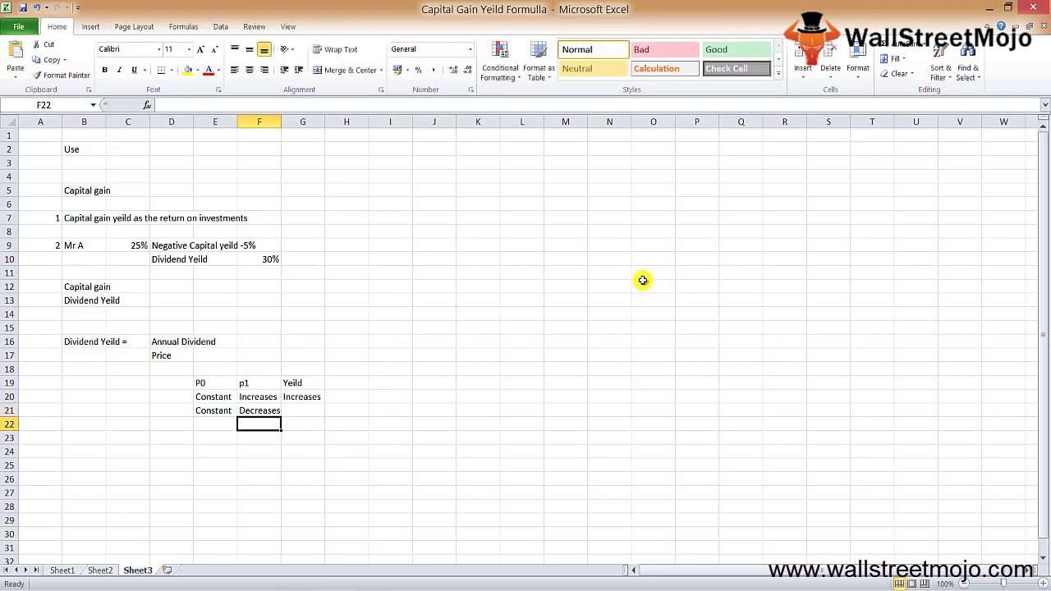
Enter Decreases in cell G21 as the second case under the Yeild heading
key("Up")
key("Right")
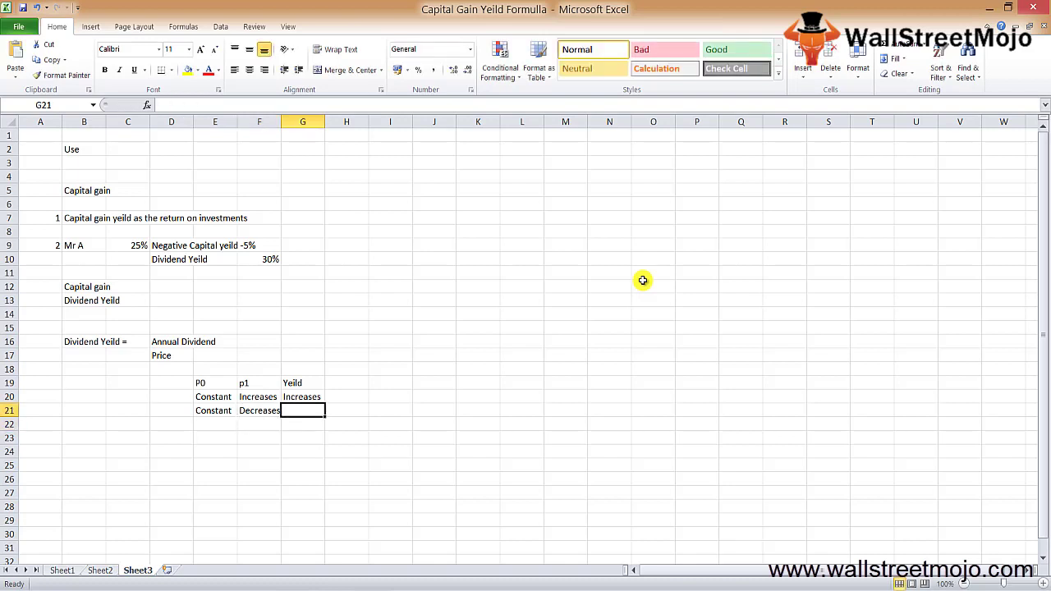
key("Up")
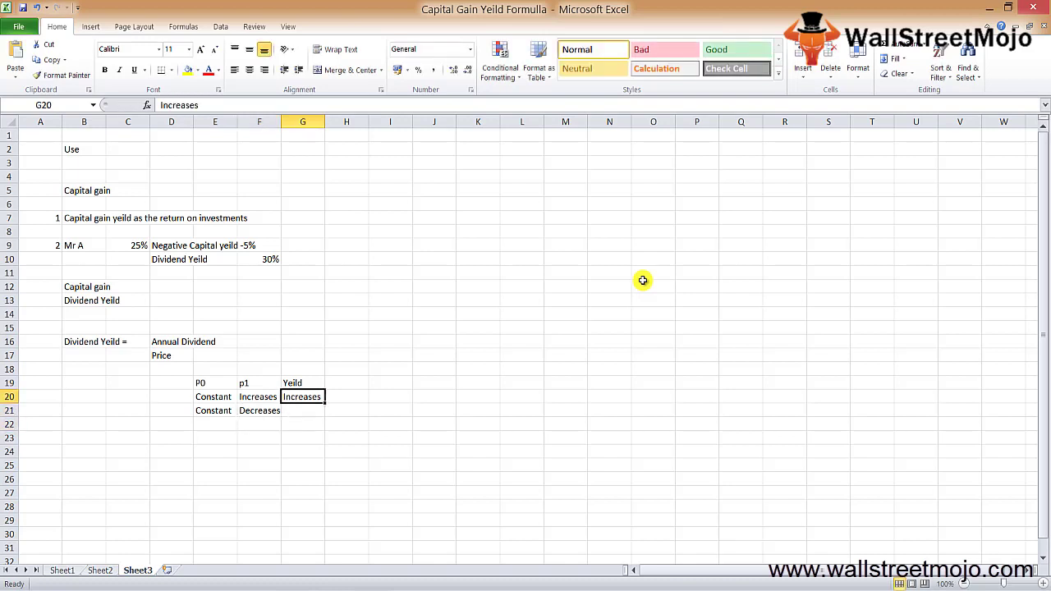
key("Left")
key("Down")
key("Right")
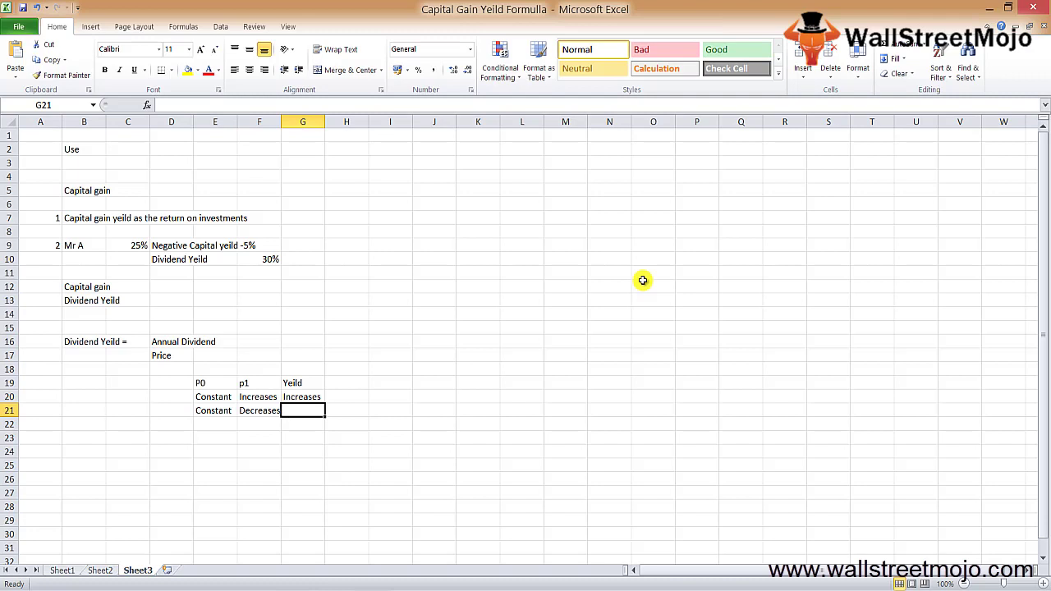
type("Decre")
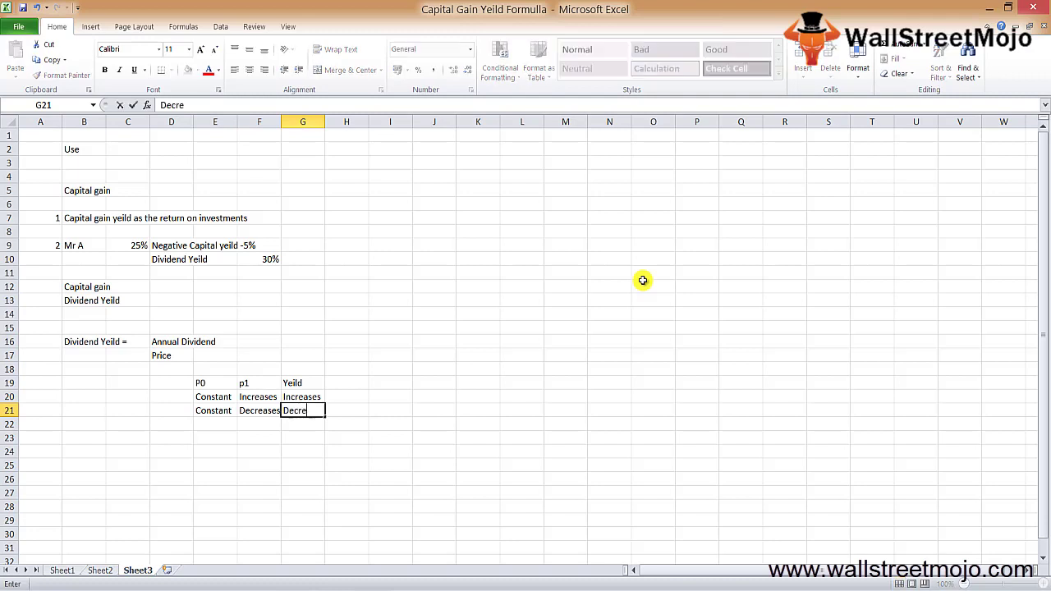
type("ases")
key("Return")
Enter the note Direct in cell I20, beside the row where p1 and Yeild both increase
key("Up")
key("Up")
key("Right")
key("Right")
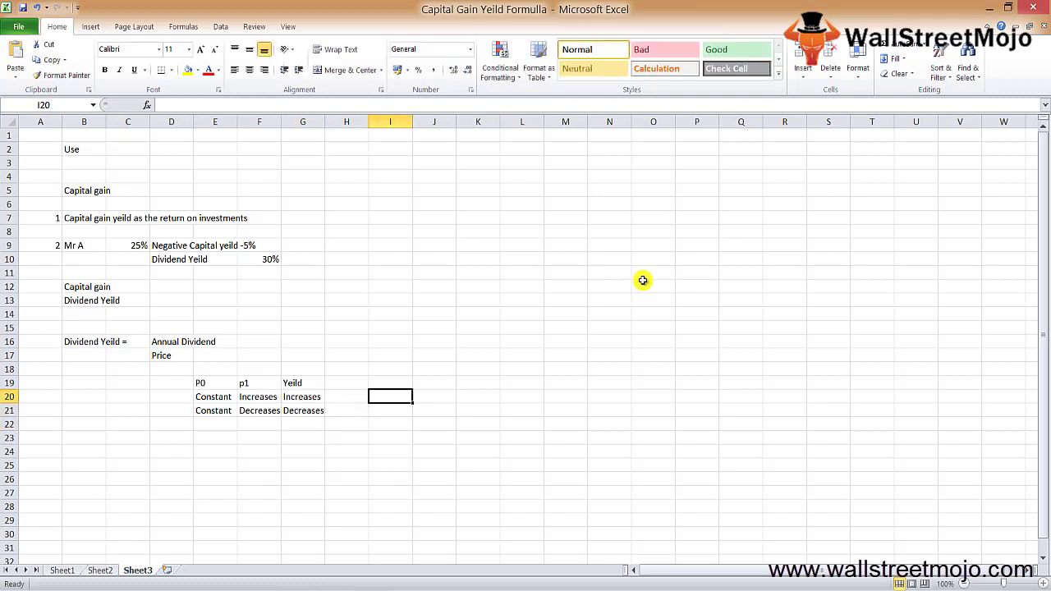
type("Direct")
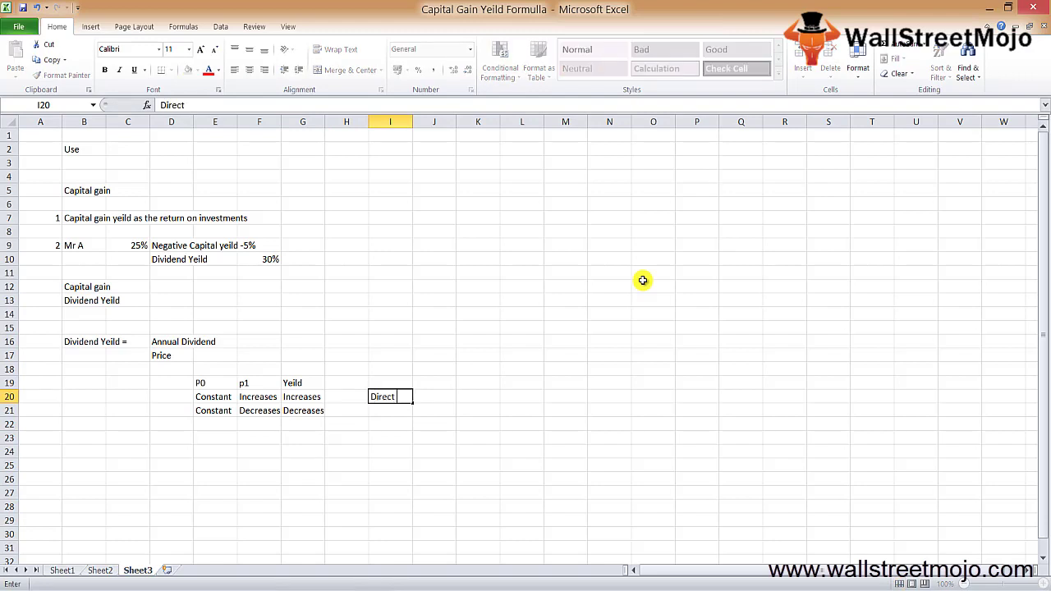
key("Up")
Select the p1 and Yeild headings in F19:G19 to point out the related pair
key("Left")
key("Left")
key("Left")
key("shift+Right")
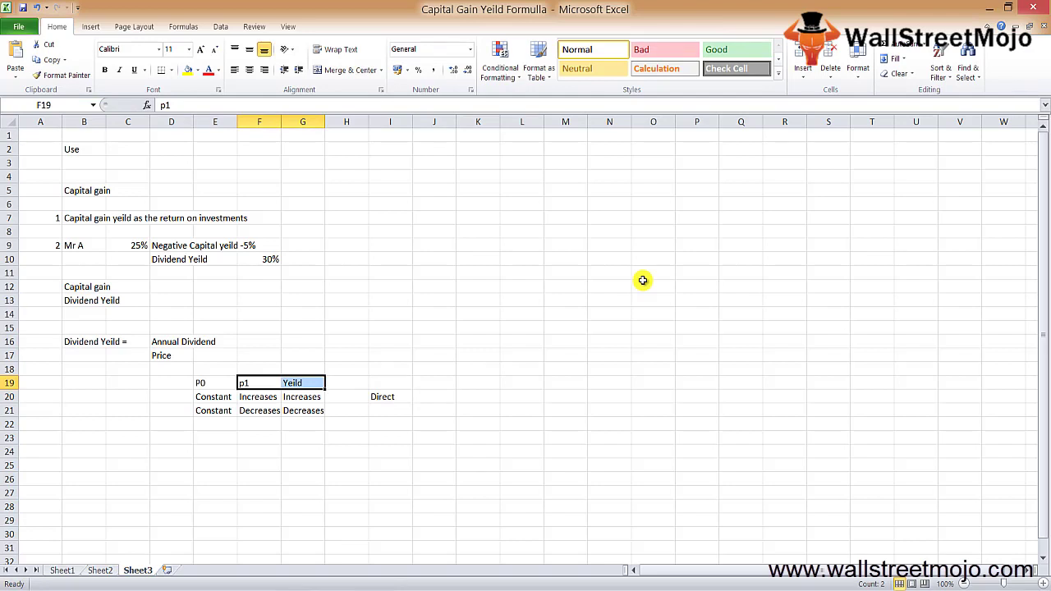